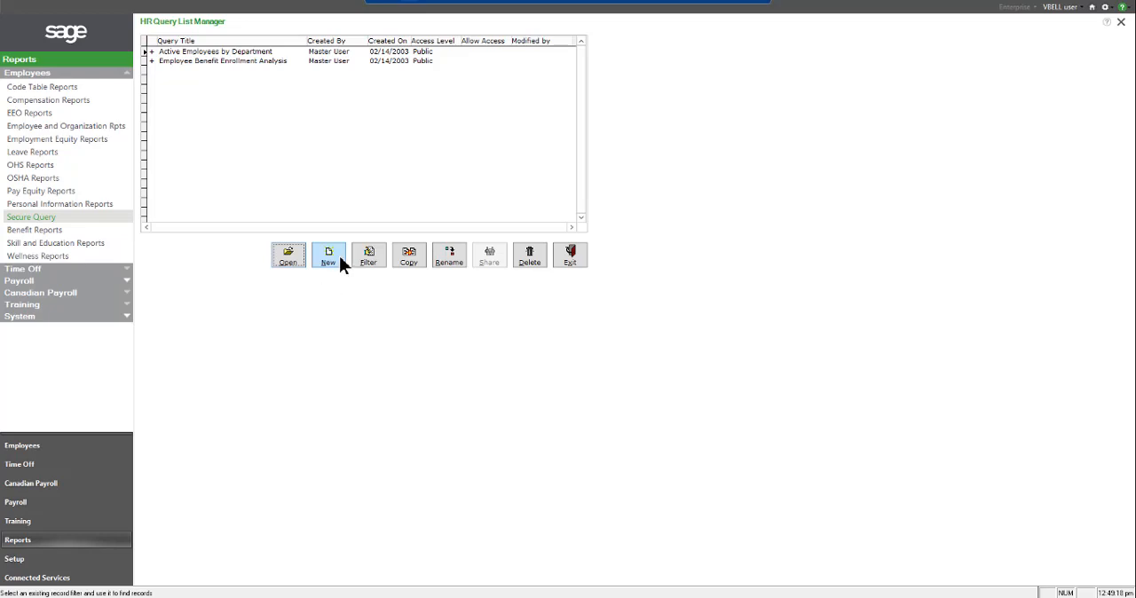
Create a new private query titled "DOL Report" without sharing it with other users
{"action": "left_click", "coordinate": [339, 256]}
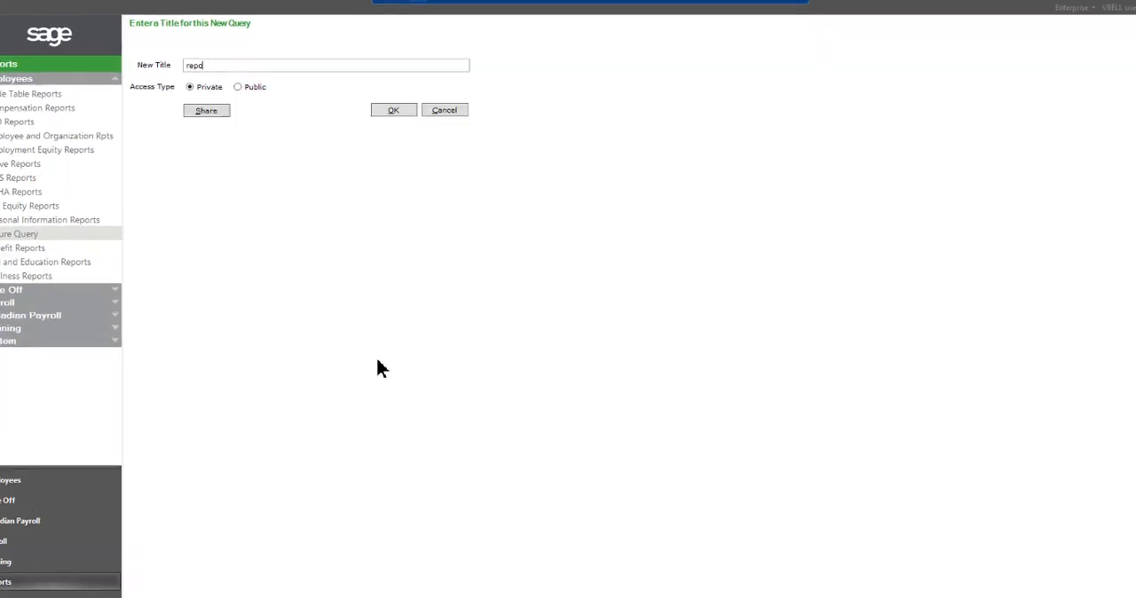
{"action": "type", "text": "DOL R"}
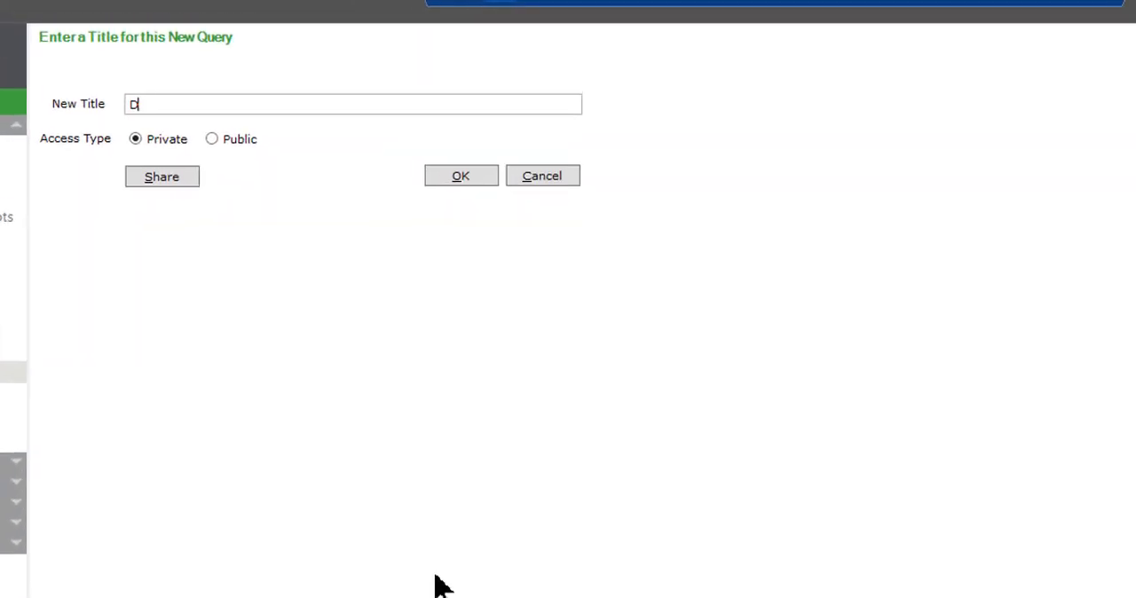
{"action": "type", "text": "eport"}
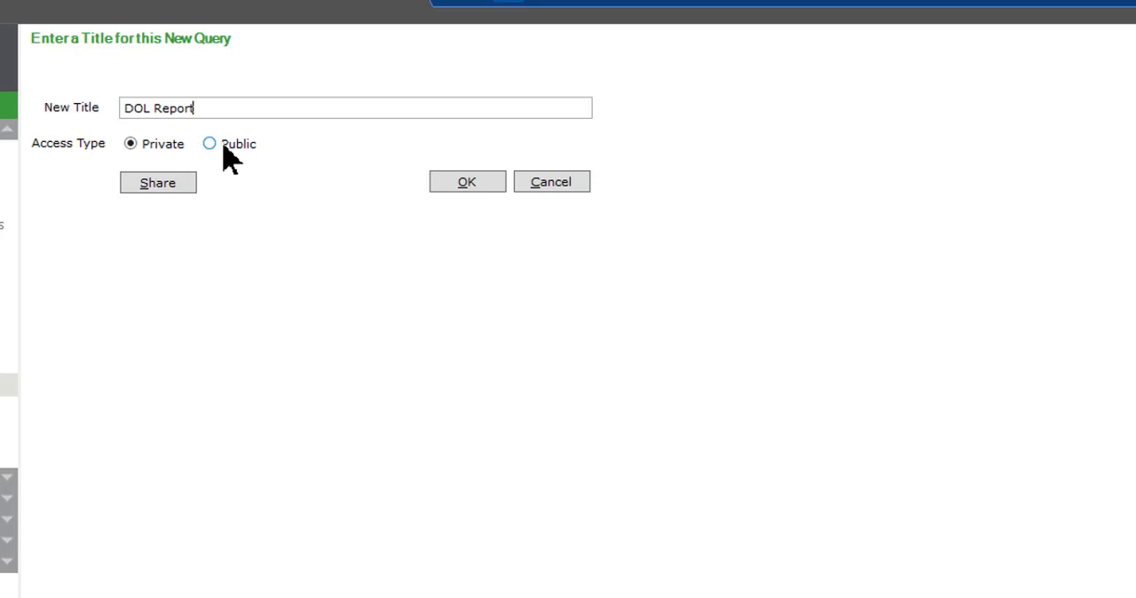
{"action": "left_click", "coordinate": [157, 185]}
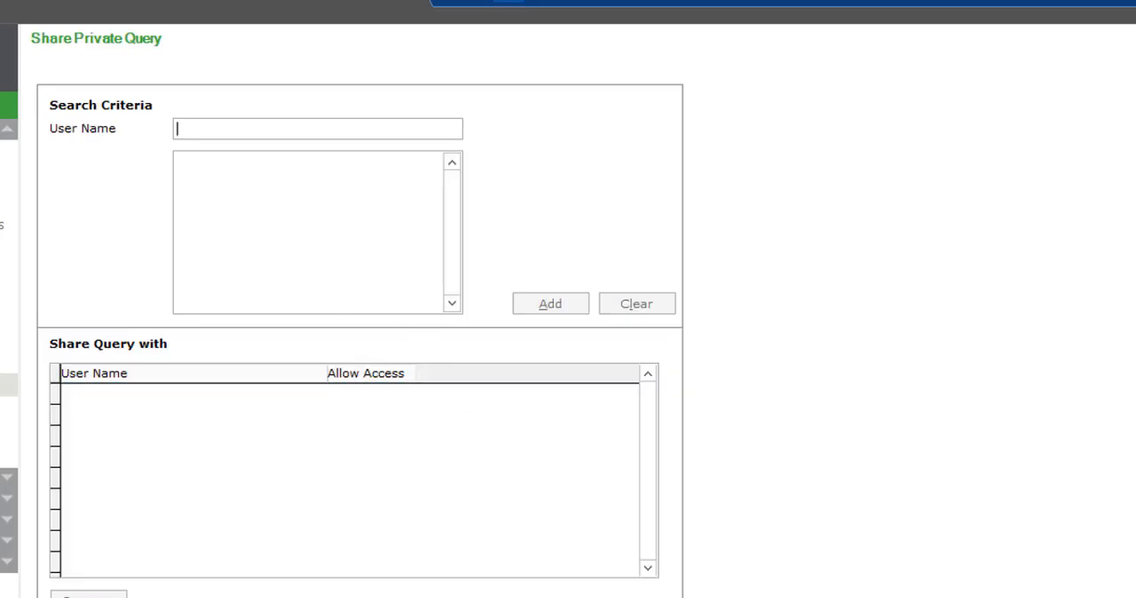
{"action": "key", "text": "Escape"}
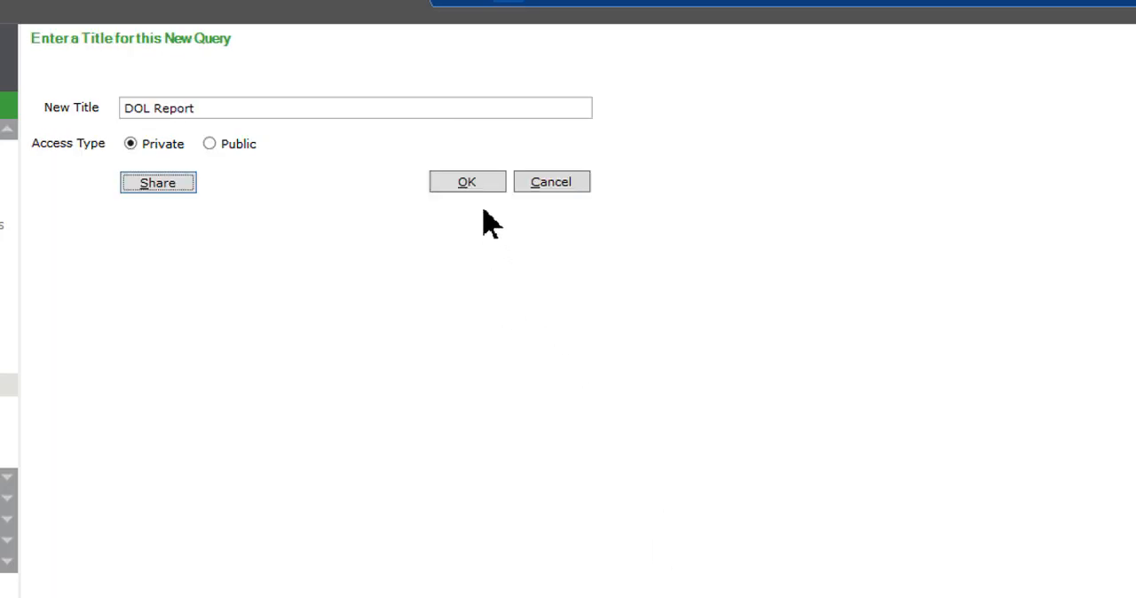
{"action": "left_click", "coordinate": [462, 187]}
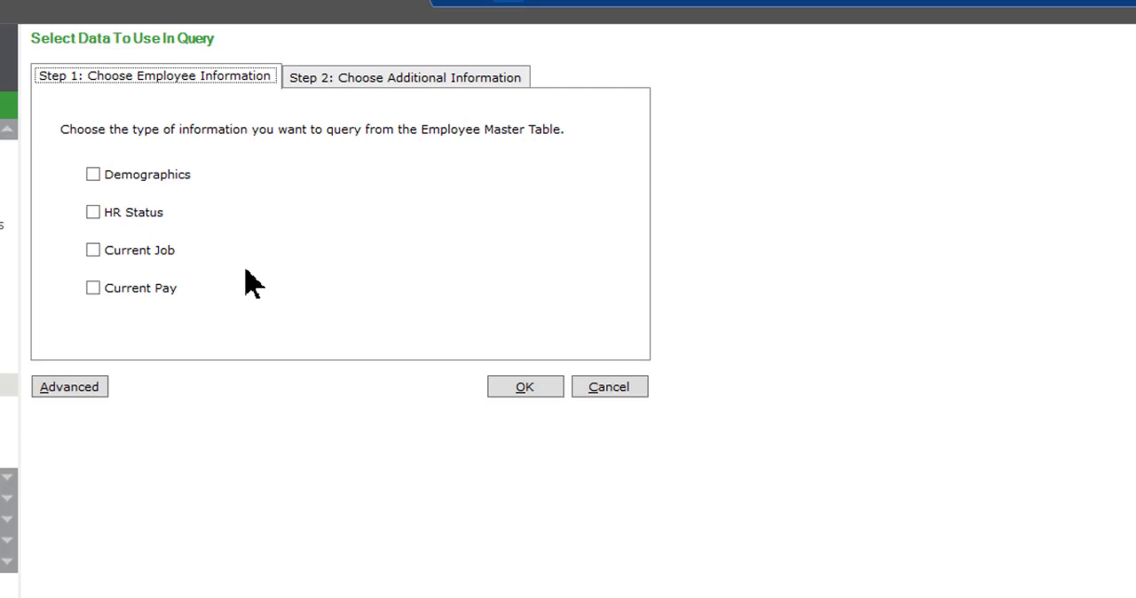
Include Demographics, Current Pay and Current Job as the query's employee information, with no additional table
{"action": "left_click", "coordinate": [156, 186]}
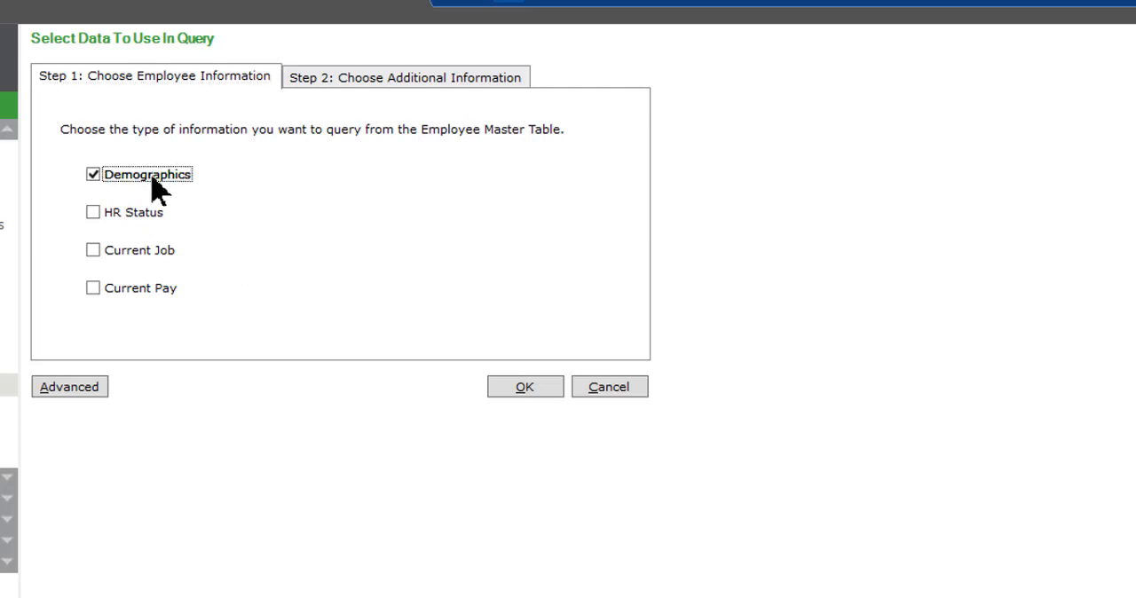
{"action": "left_click", "coordinate": [151, 304]}
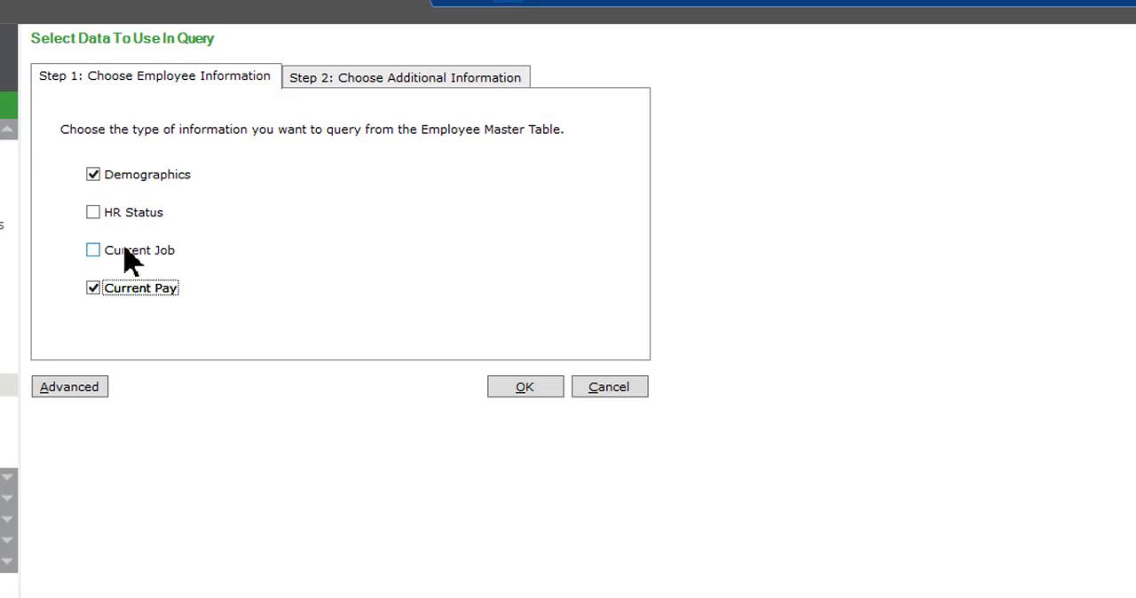
{"action": "left_click", "coordinate": [126, 256]}
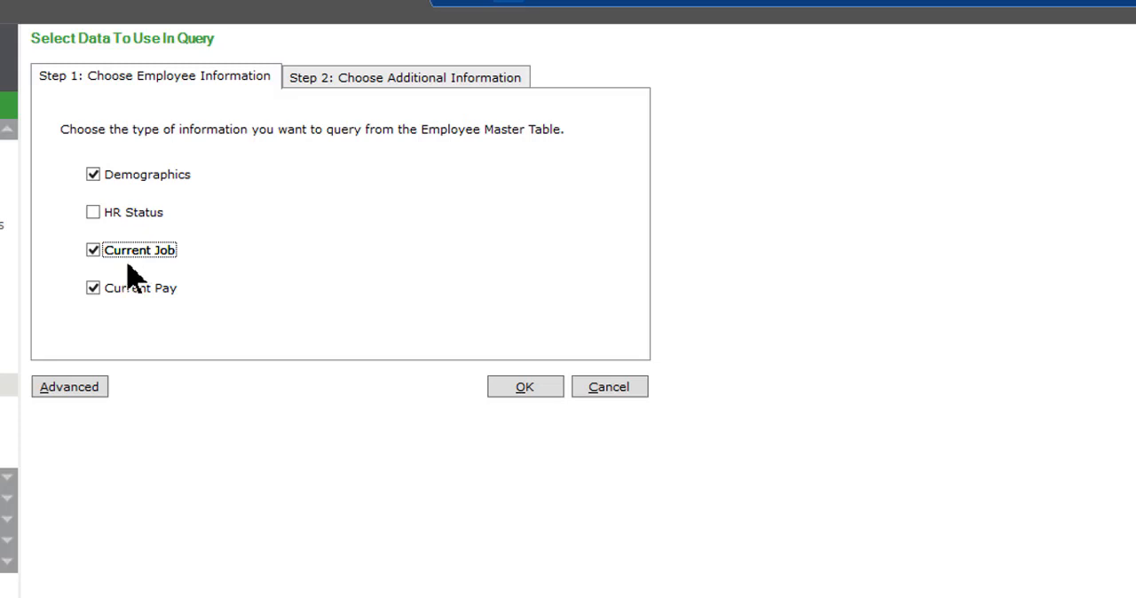
{"action": "left_click", "coordinate": [381, 81]}
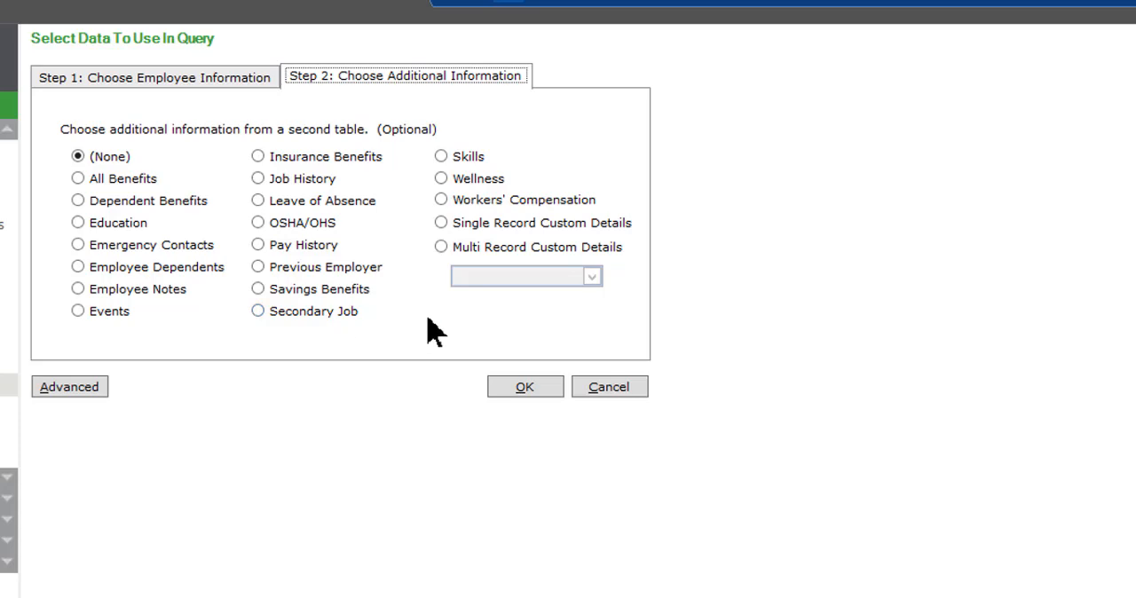
{"action": "left_click", "coordinate": [510, 394]}
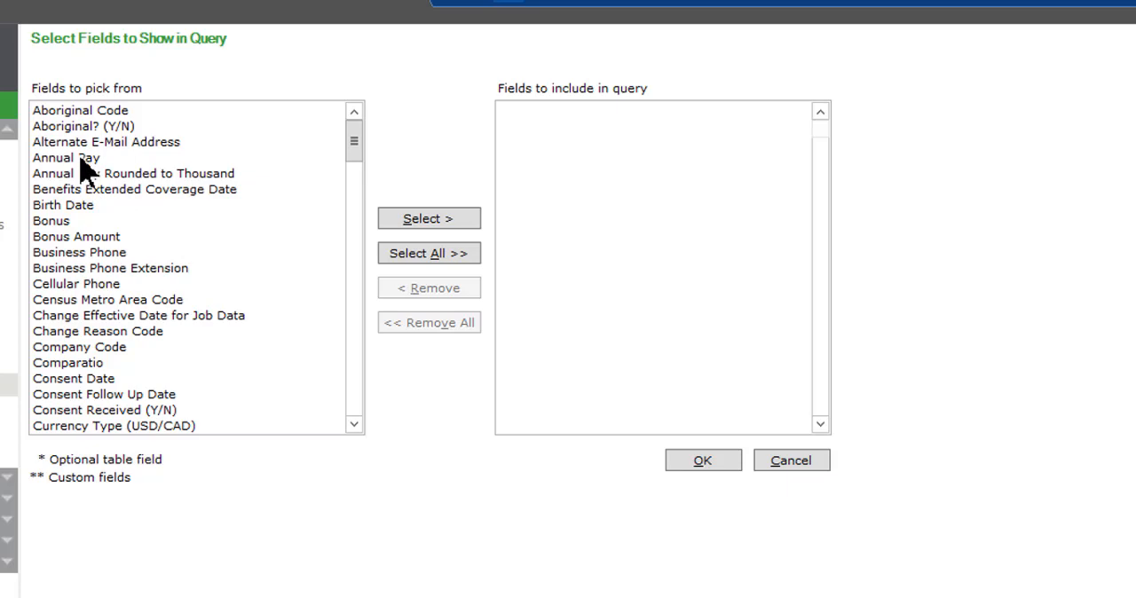
Add the Annual Pay, Exempt Description, Job Title and "Name: Last, First Middle" fields to the query
{"action": "double_click", "coordinate": [46, 158]}
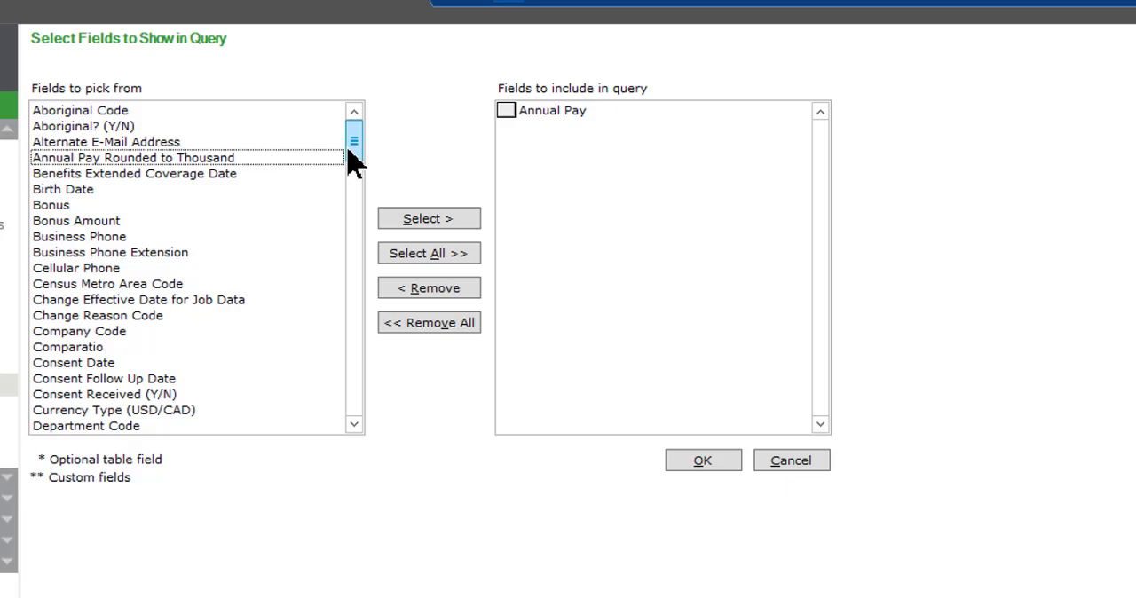
{"action": "left_click", "coordinate": [354, 424]}
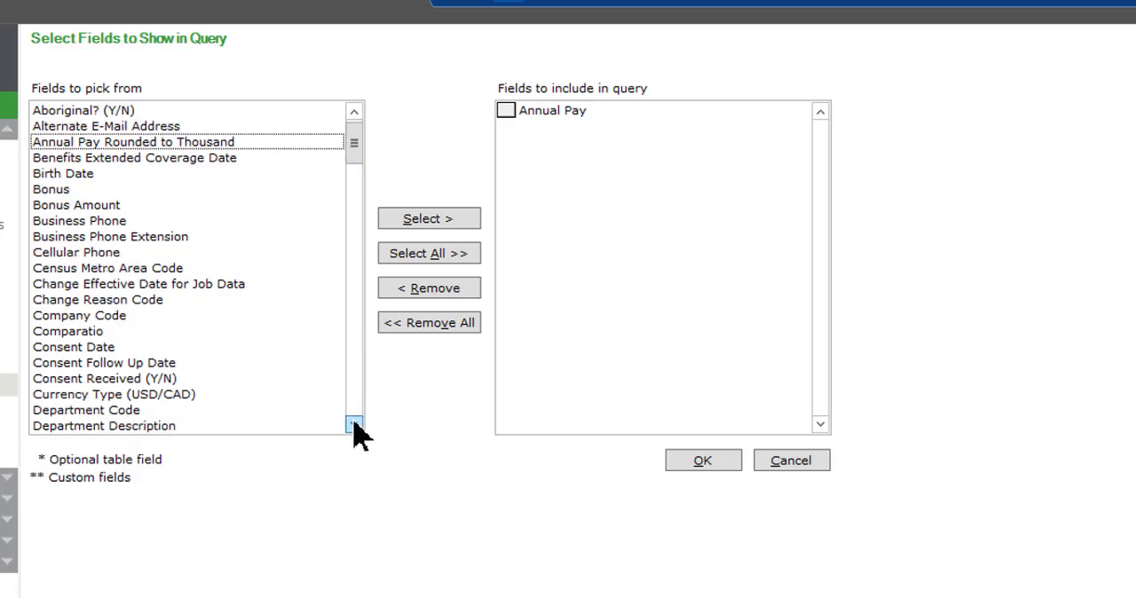
{"action": "left_click_drag", "start_coordinate": [354, 424], "coordinate": [354, 424]}
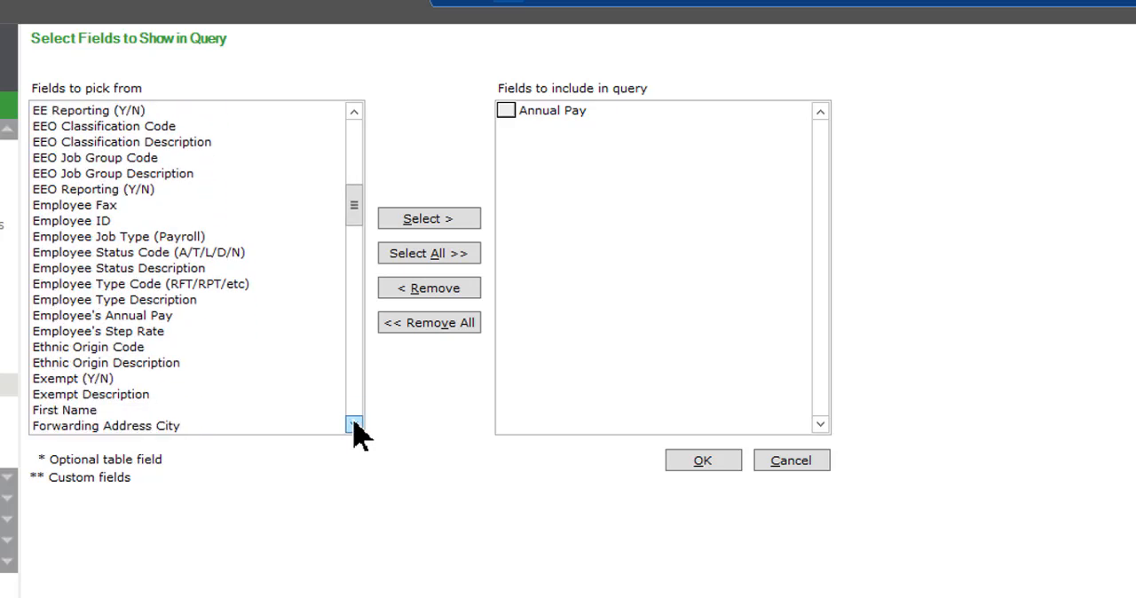
{"action": "double_click", "coordinate": [123, 396]}
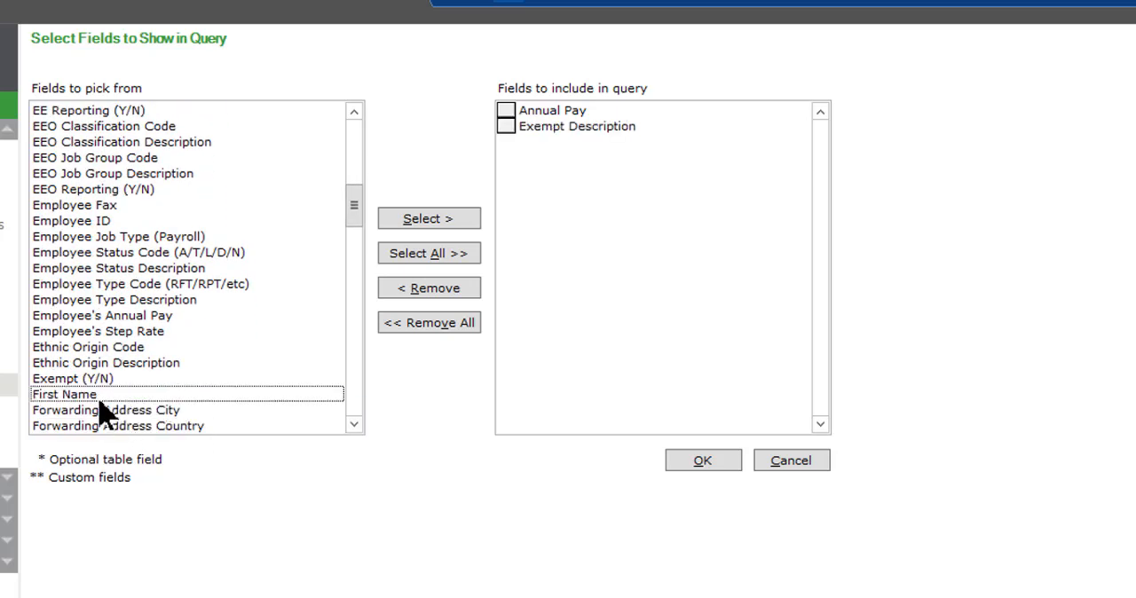
{"action": "left_click", "coordinate": [354, 424]}
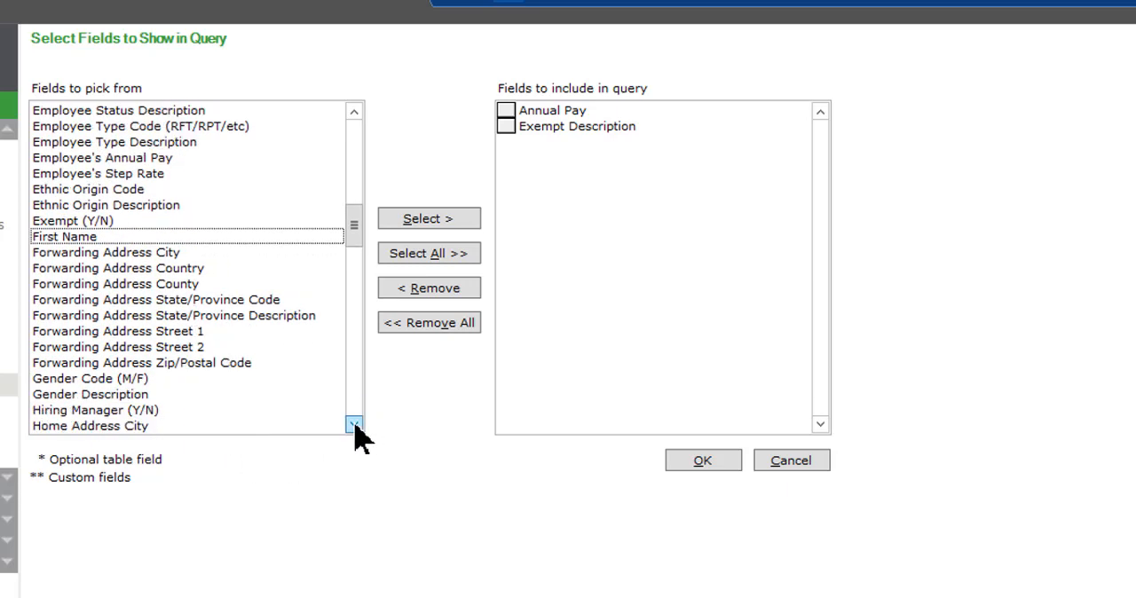
{"action": "left_click", "coordinate": [354, 425]}
{"action": "double_click", "coordinate": [89, 268]}
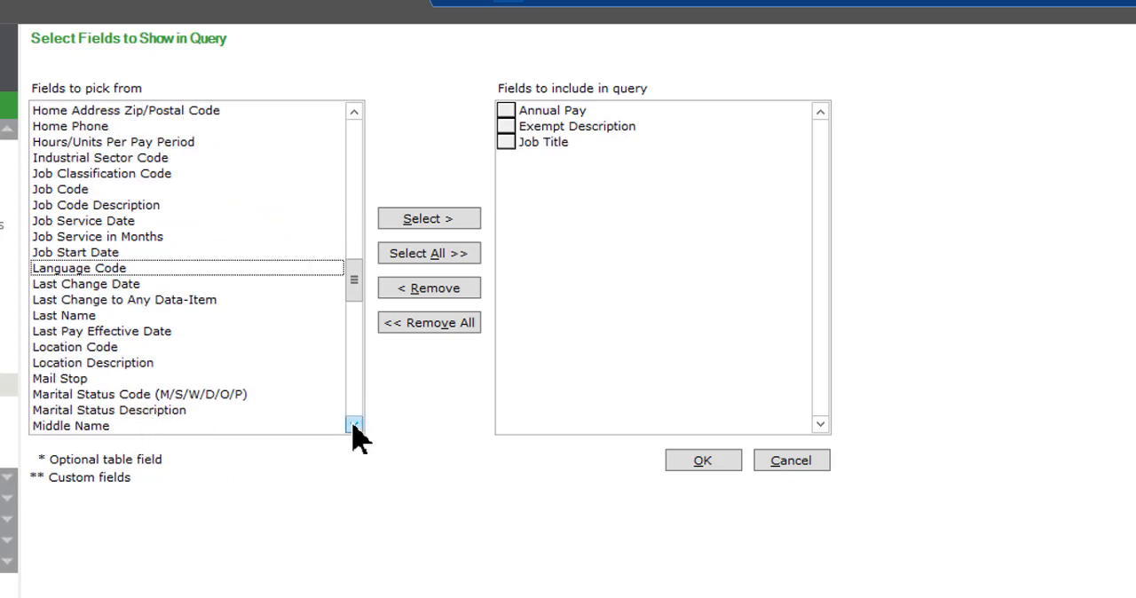
{"action": "left_click", "coordinate": [355, 424]}
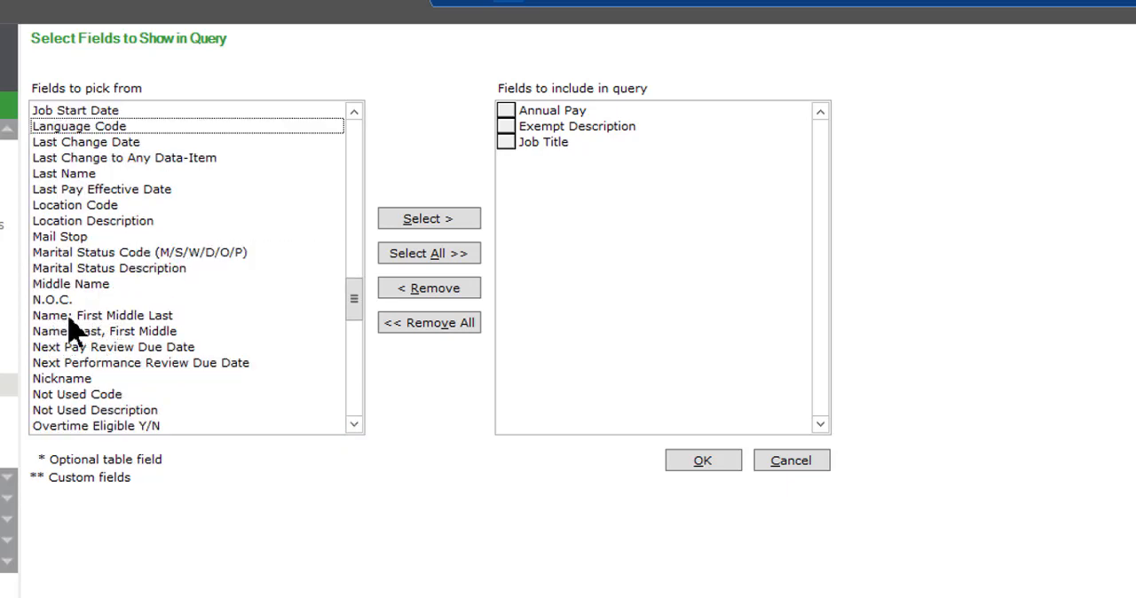
{"action": "double_click", "coordinate": [149, 333]}
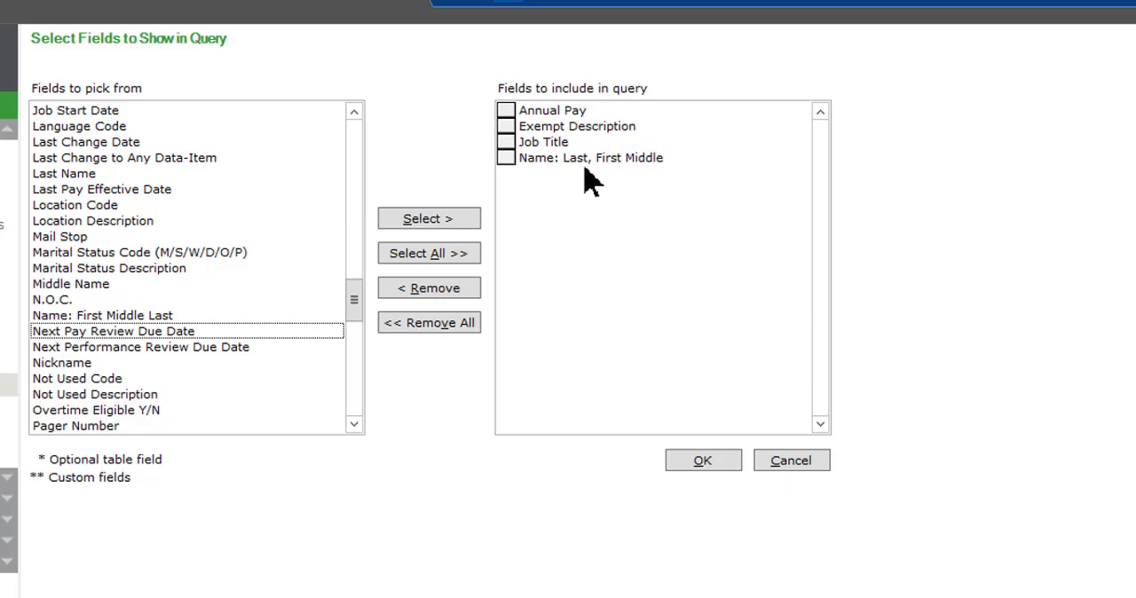
Reorder the included fields as Name: Last, First Middle; Job Title; Exempt Description; Annual Pay, and accept the selection
{"action": "left_click_drag", "start_coordinate": [506, 157], "coordinate": [506, 110]}
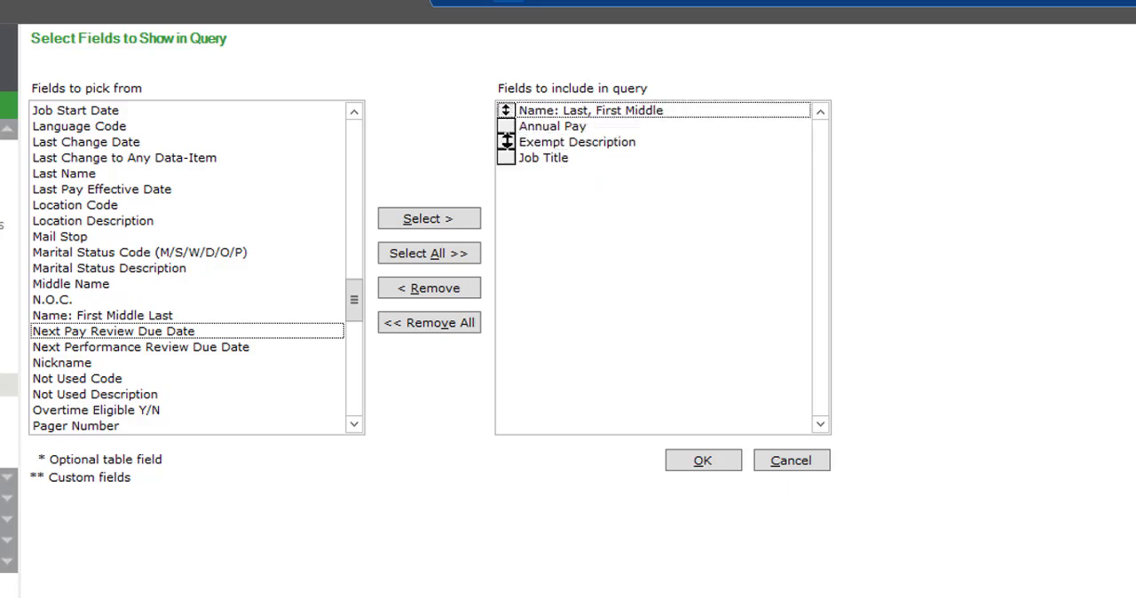
{"action": "mouse_move", "coordinate": [510, 162]}
{"action": "left_mouse_down"}
{"action": "mouse_move", "coordinate": [506, 126]}
{"action": "mouse_move", "coordinate": [506, 142]}
{"action": "left_mouse_up"}
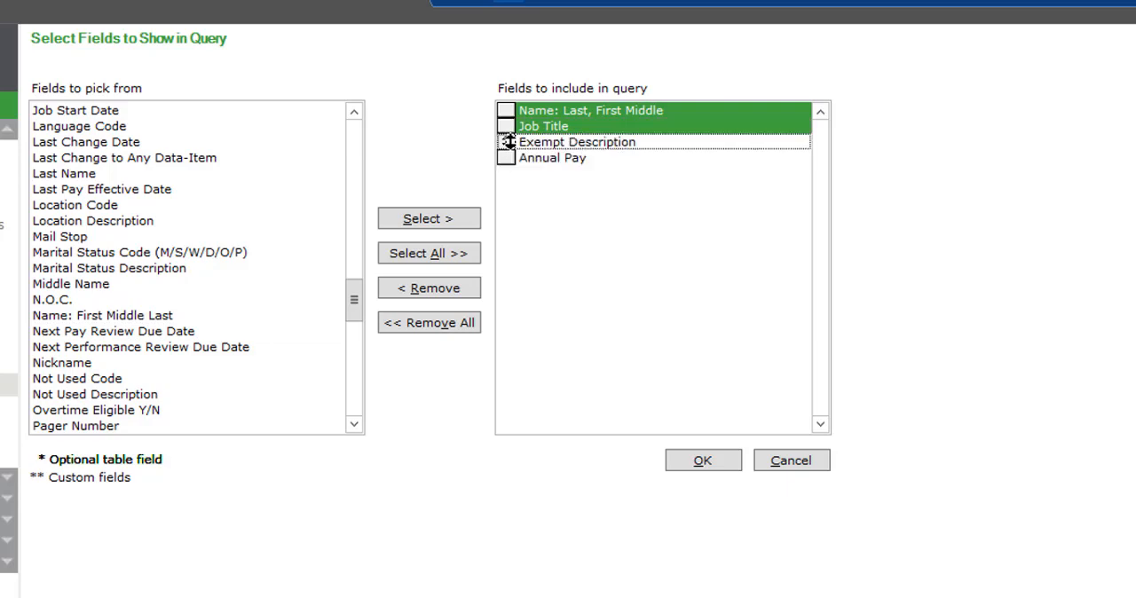
{"action": "left_click", "coordinate": [700, 471]}
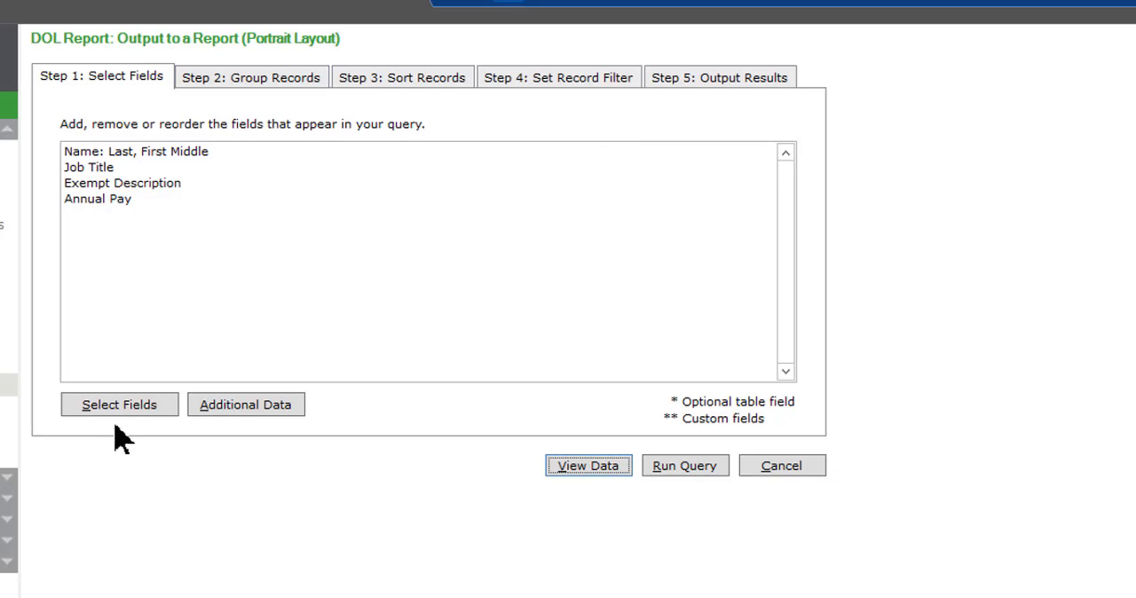
Review the query's optional grouping fields and record sorting order without setting any
{"action": "left_click", "coordinate": [276, 87]}
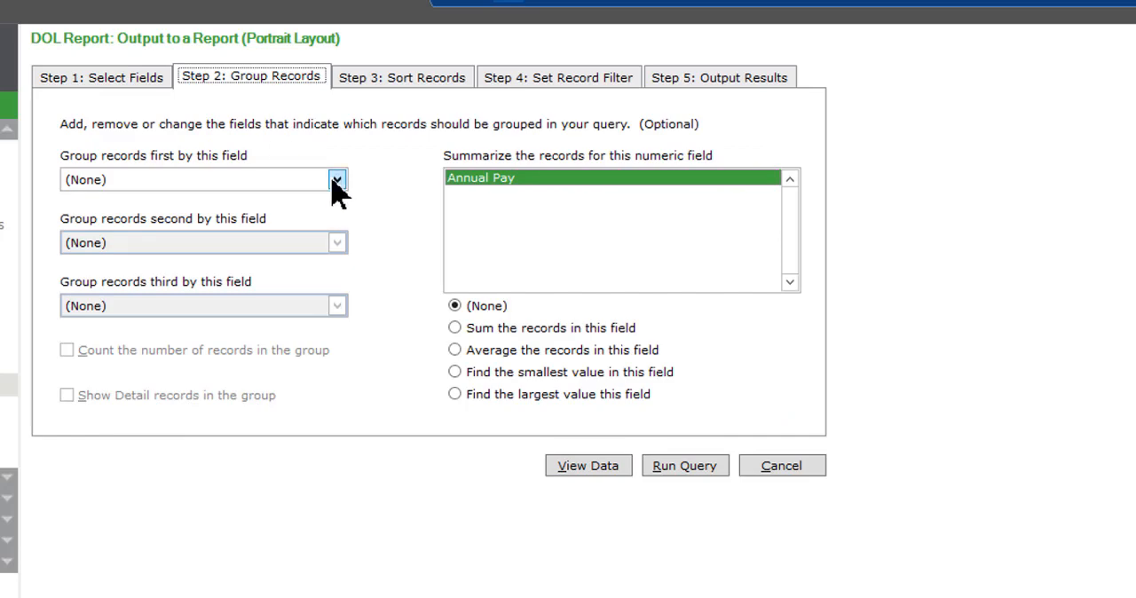
{"action": "left_click", "coordinate": [337, 181]}
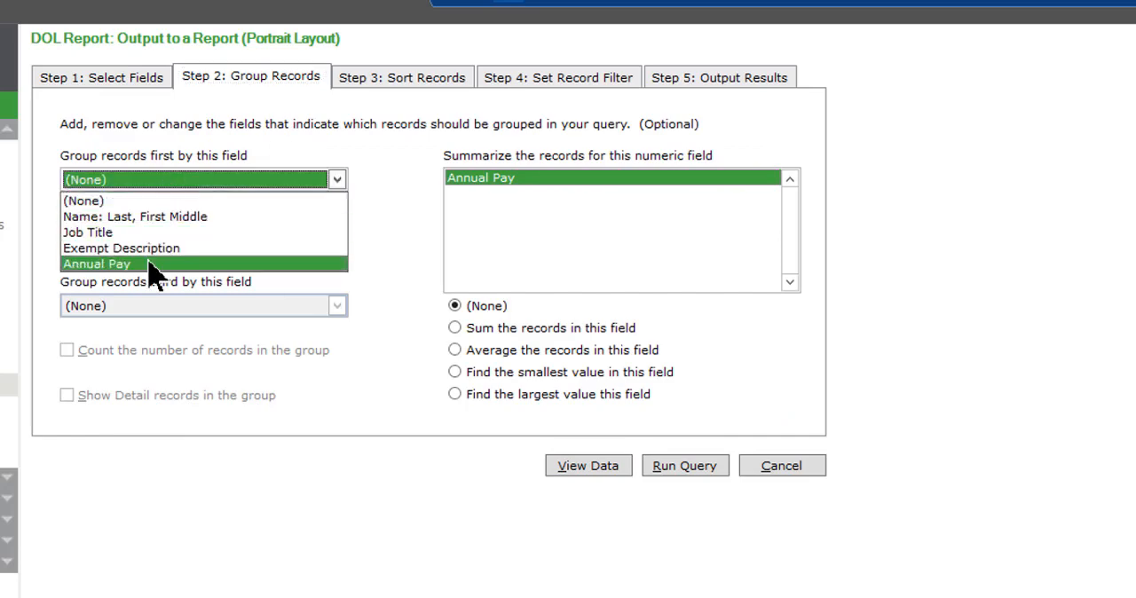
{"action": "left_click", "coordinate": [365, 202]}
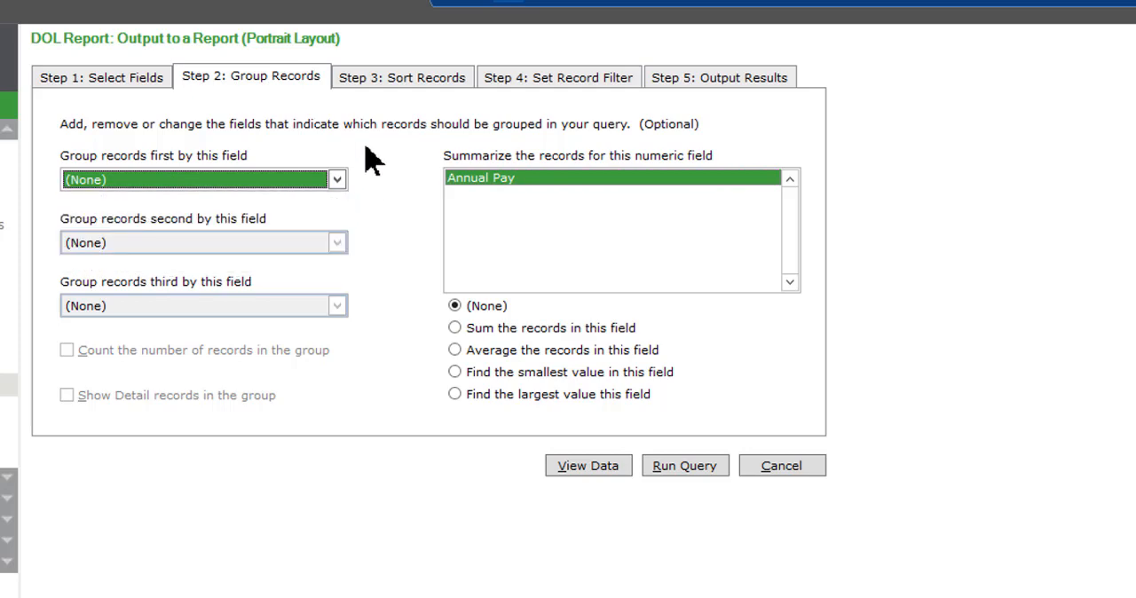
{"action": "left_click", "coordinate": [381, 78]}
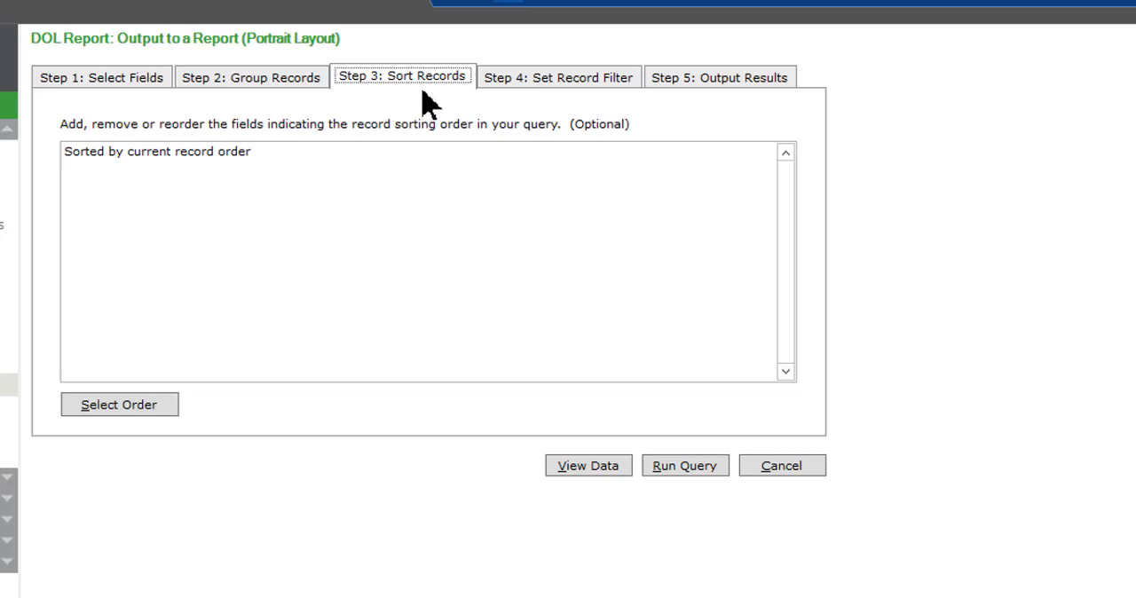
Set a record filter condition that Annual Pay is less than 47476
{"action": "left_click", "coordinate": [571, 81]}
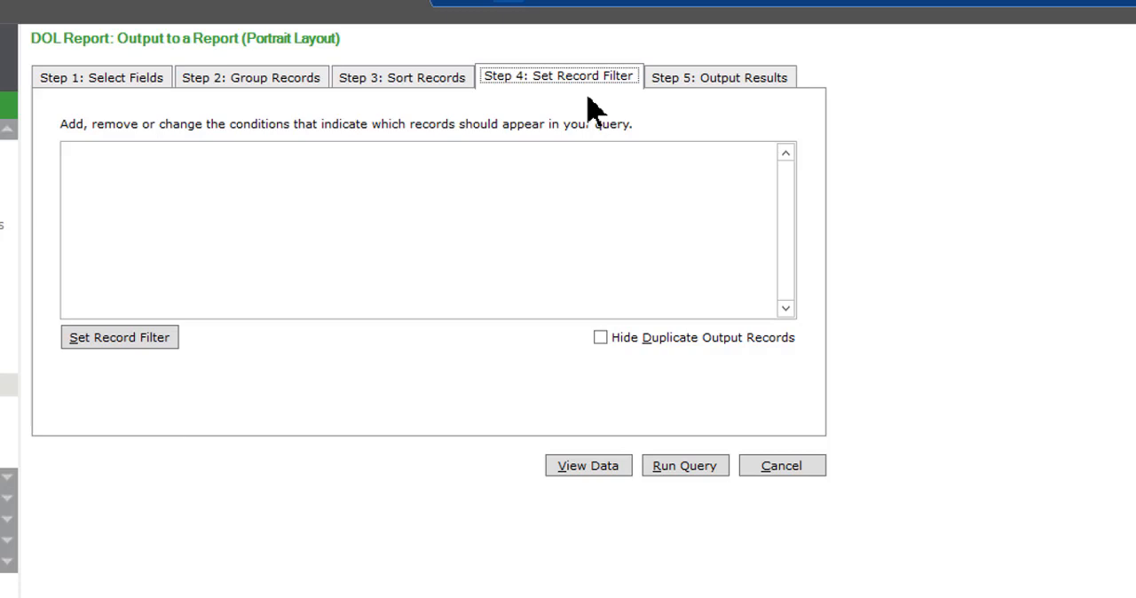
{"action": "left_click", "coordinate": [119, 341]}
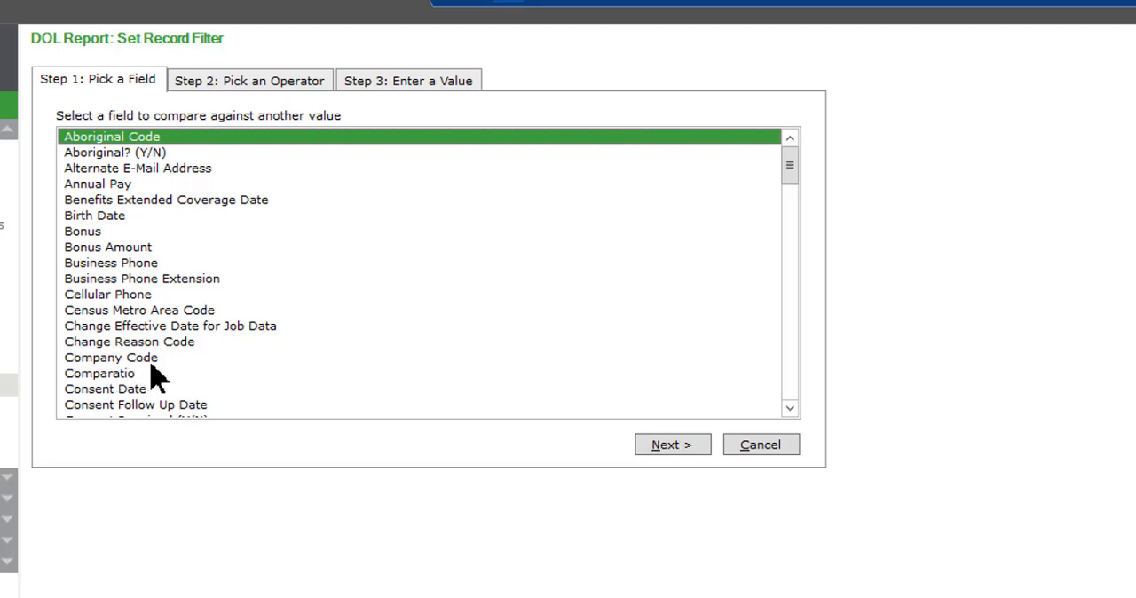
{"action": "double_click", "coordinate": [122, 188]}
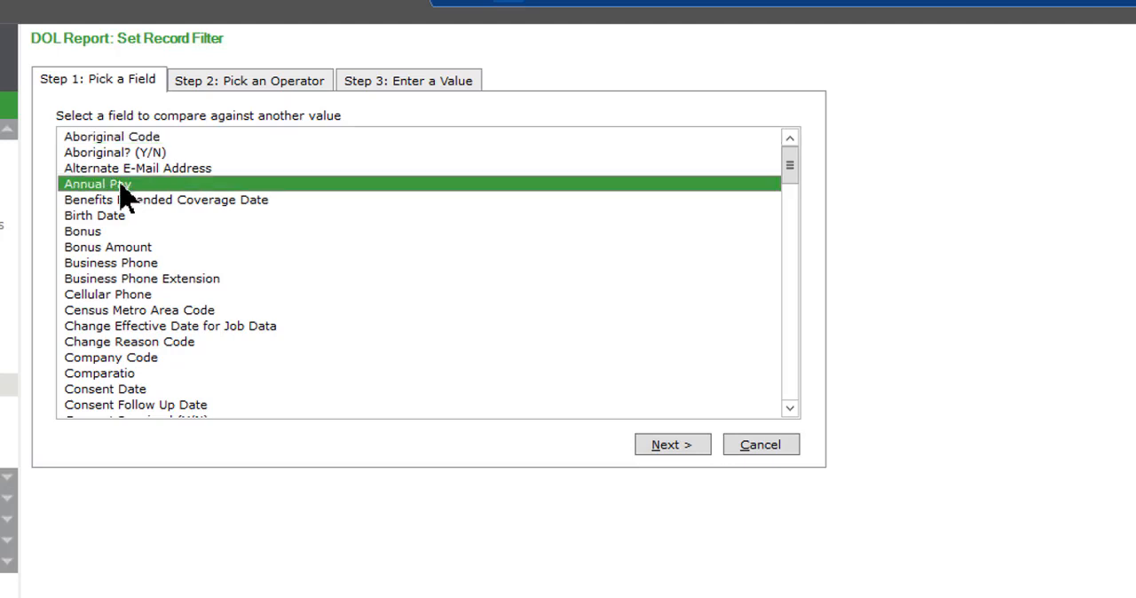
{"action": "double_click", "coordinate": [174, 256]}
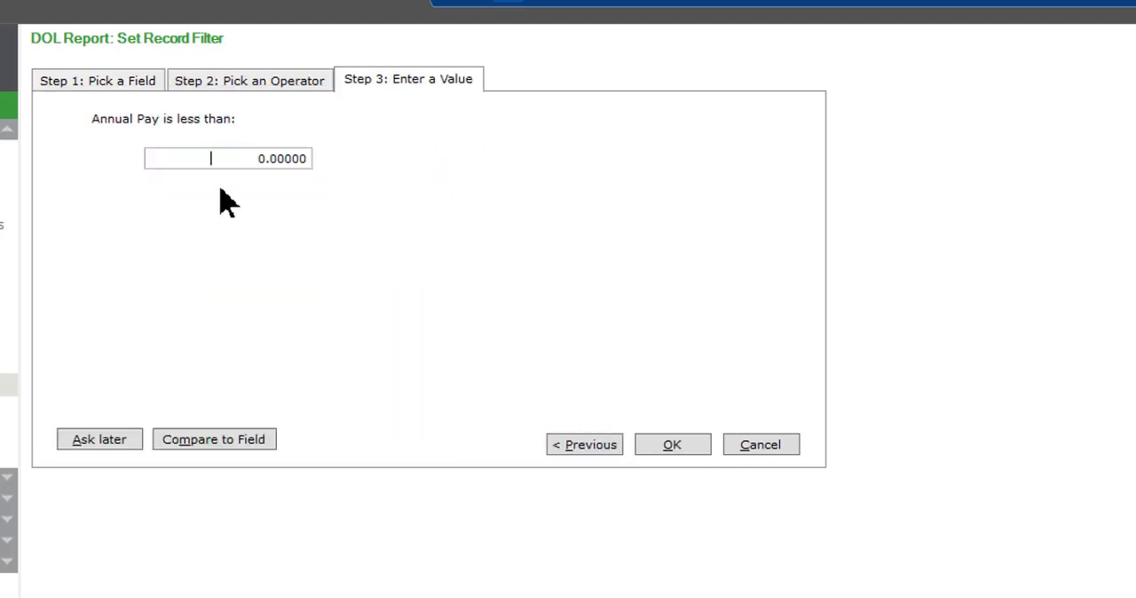
{"action": "type", "text": "47476."}
{"action": "key", "text": "Tab"}
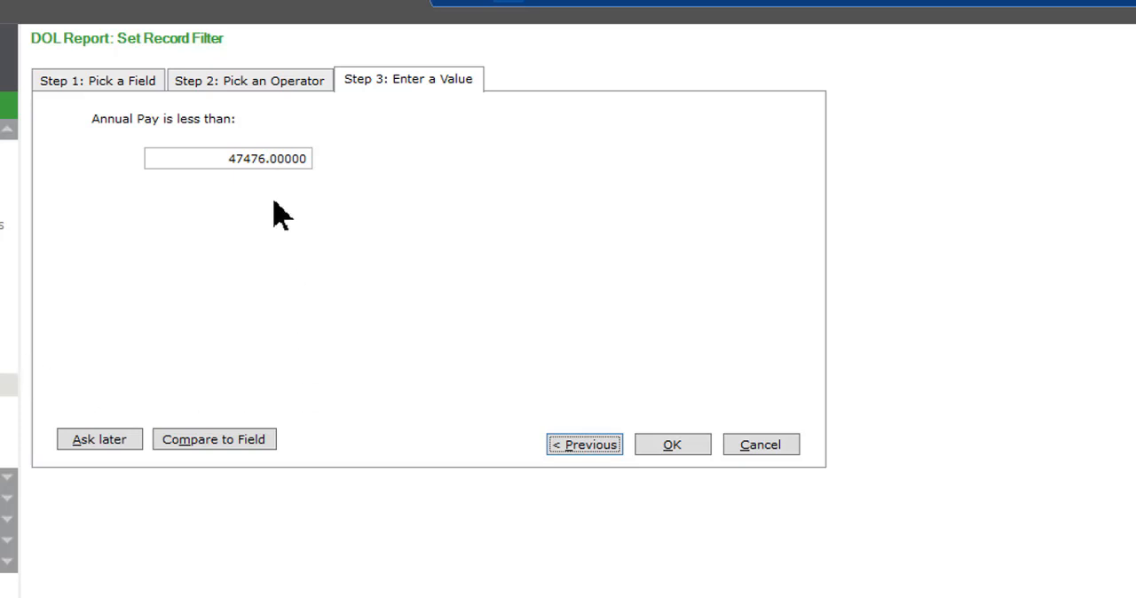
{"action": "left_click", "coordinate": [671, 448]}
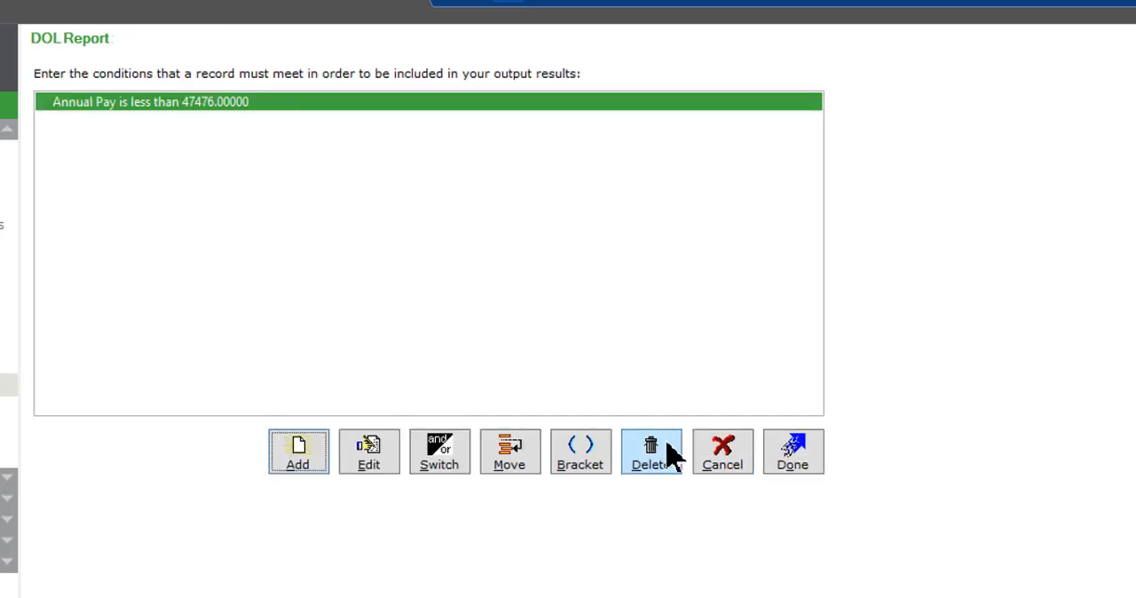
Add a record filter condition joined with And that Employee Status Code (A/T/L/D/N) exactly matches A
{"action": "left_click", "coordinate": [302, 457]}
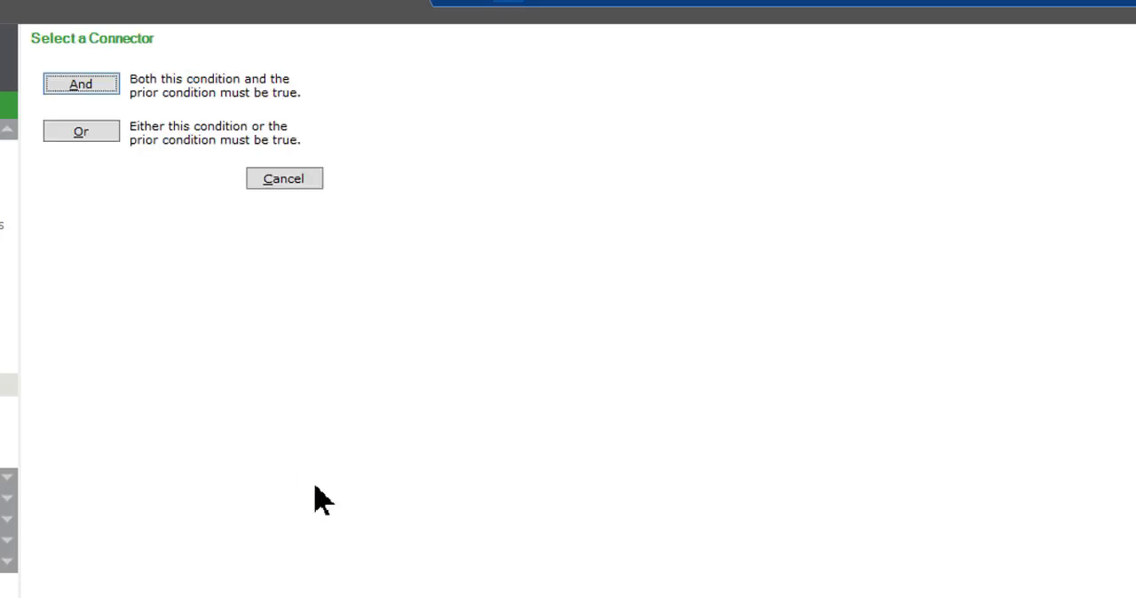
{"action": "left_click", "coordinate": [92, 89]}
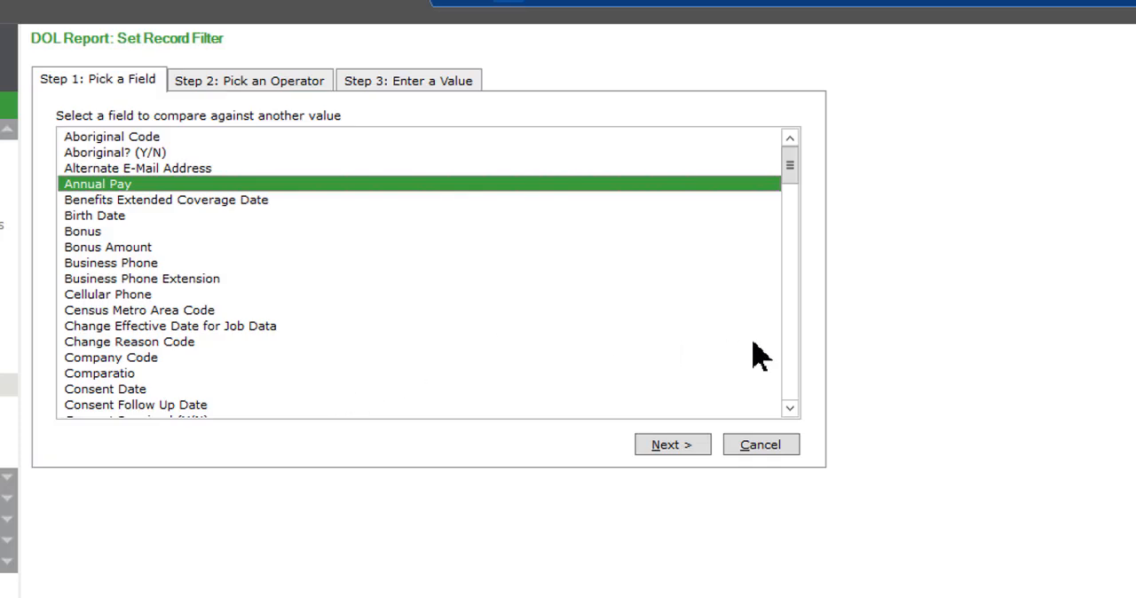
{"action": "left_click", "coordinate": [793, 392]}
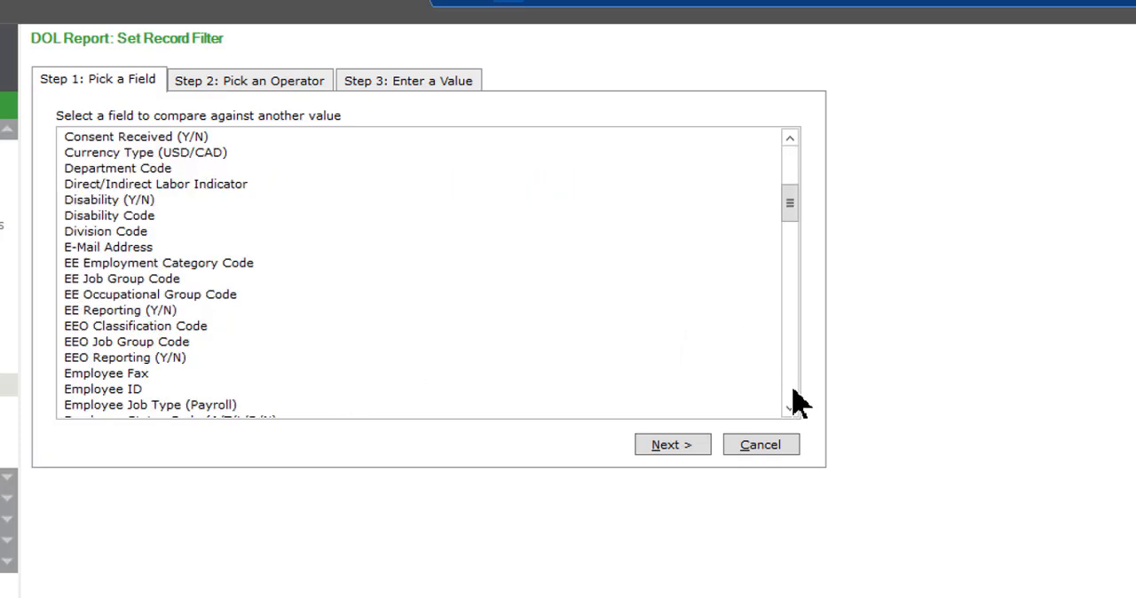
{"action": "left_click", "coordinate": [793, 390]}
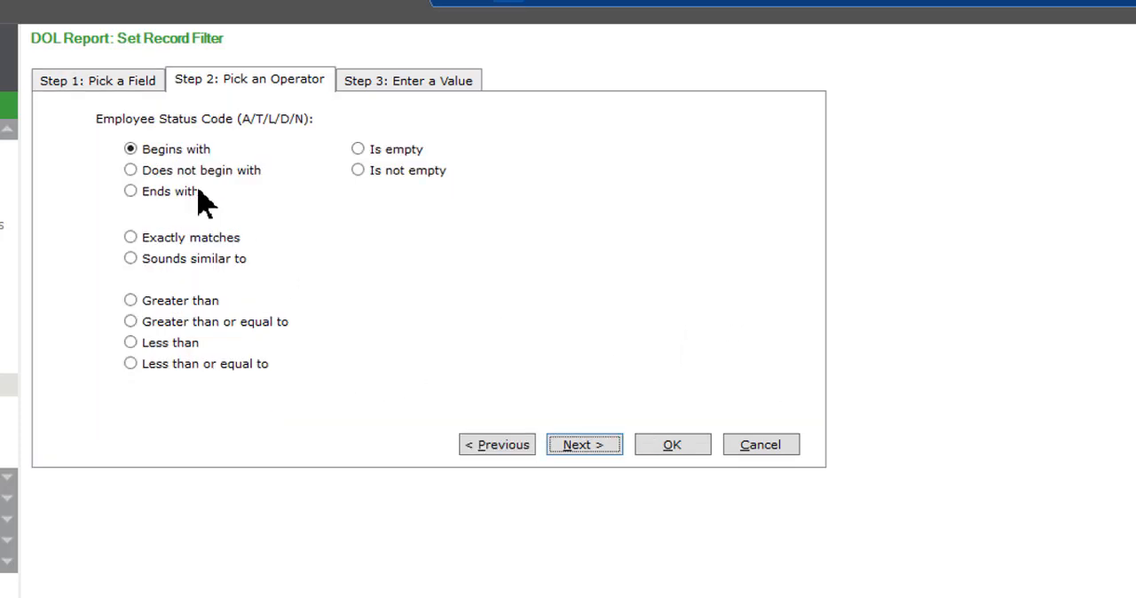
{"action": "left_click", "coordinate": [126, 239]}
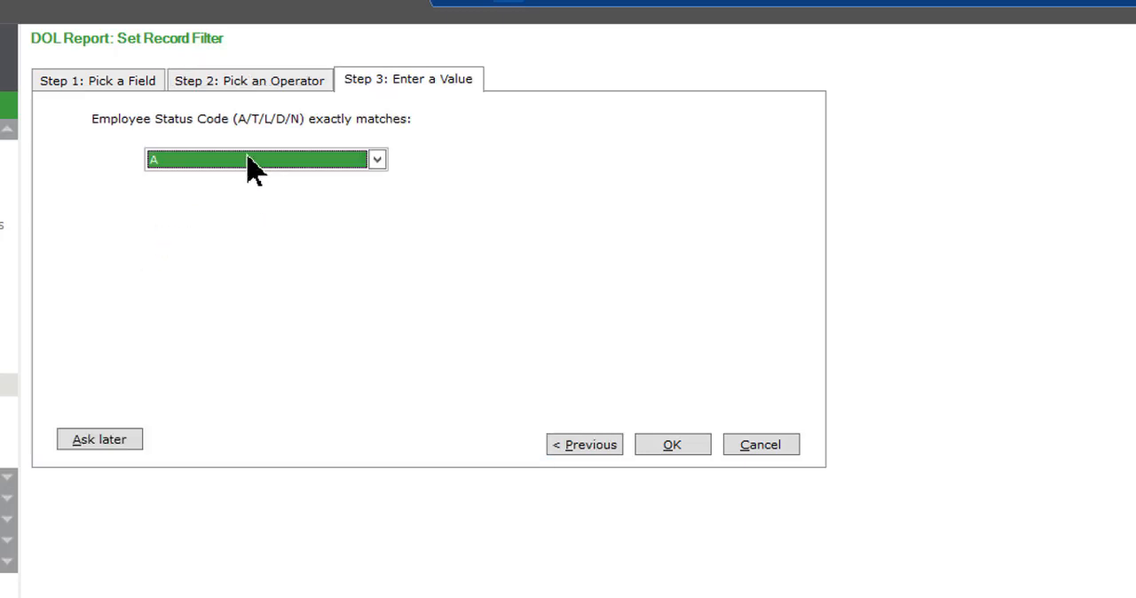
{"action": "left_click", "coordinate": [278, 162]}
{"action": "left_click", "coordinate": [278, 162]}
{"action": "left_click", "coordinate": [677, 449]}
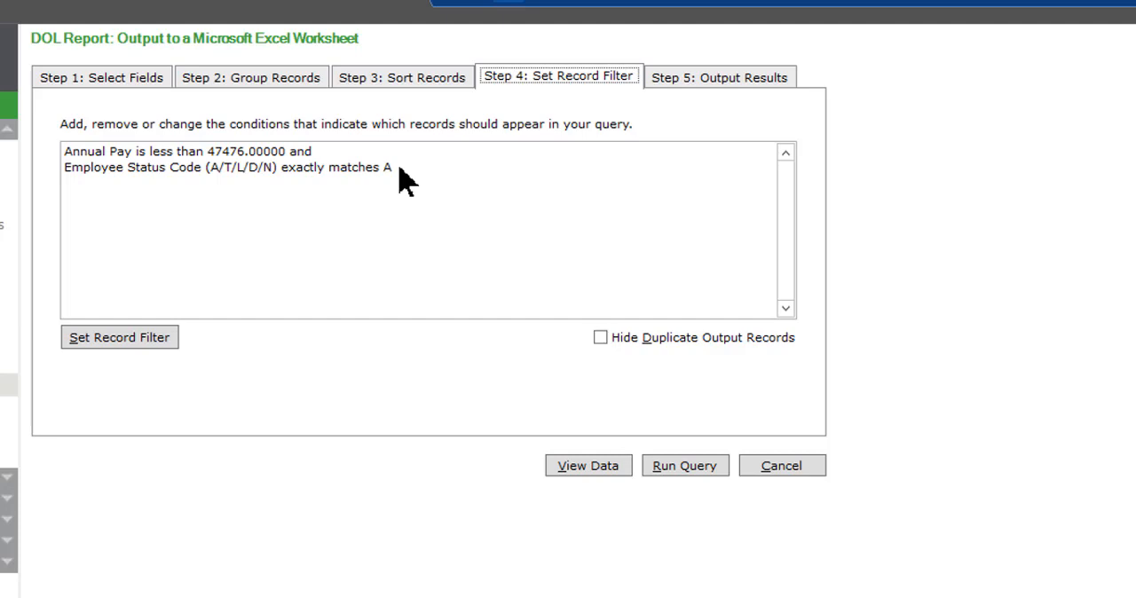
Add another And condition that Exempt (Y/N) exactly matches Y and accept the record filter
{"action": "left_click", "coordinate": [158, 344]}
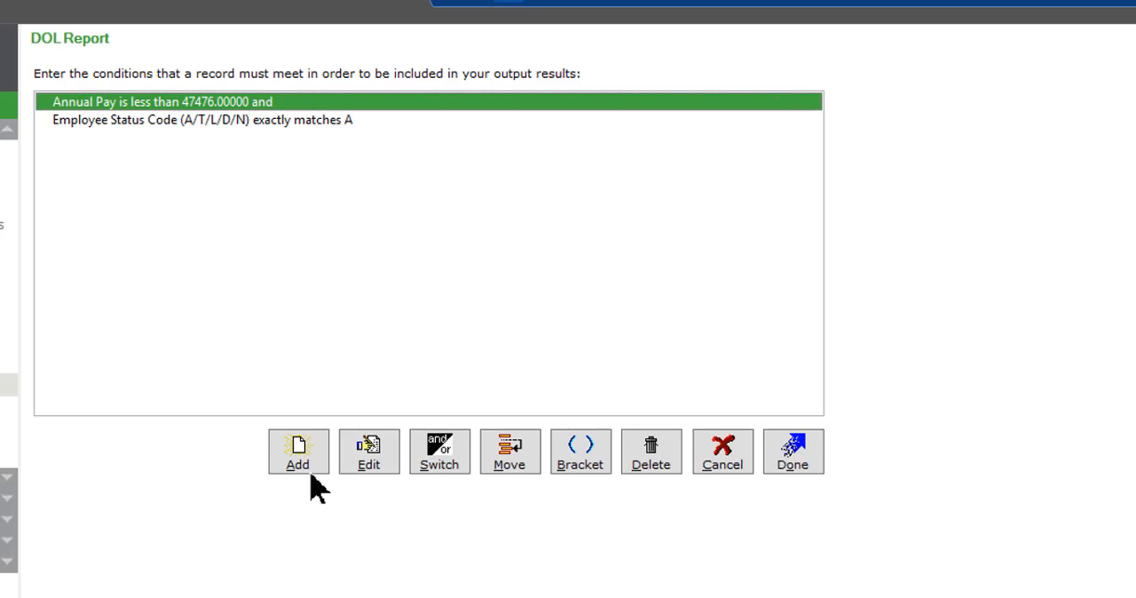
{"action": "left_click", "coordinate": [302, 461]}
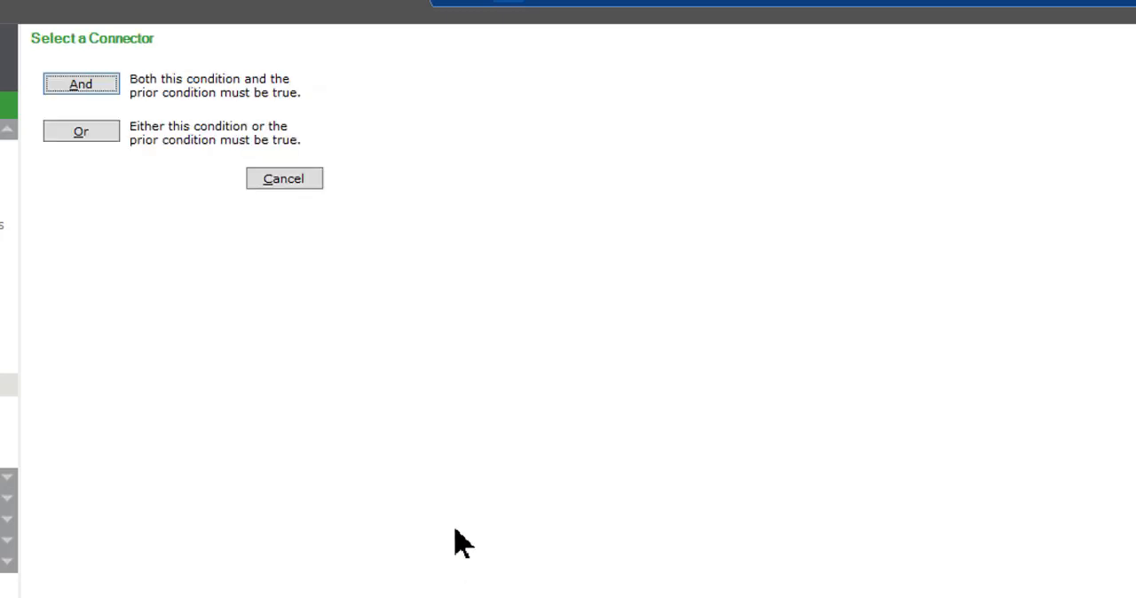
{"action": "left_click", "coordinate": [107, 87]}
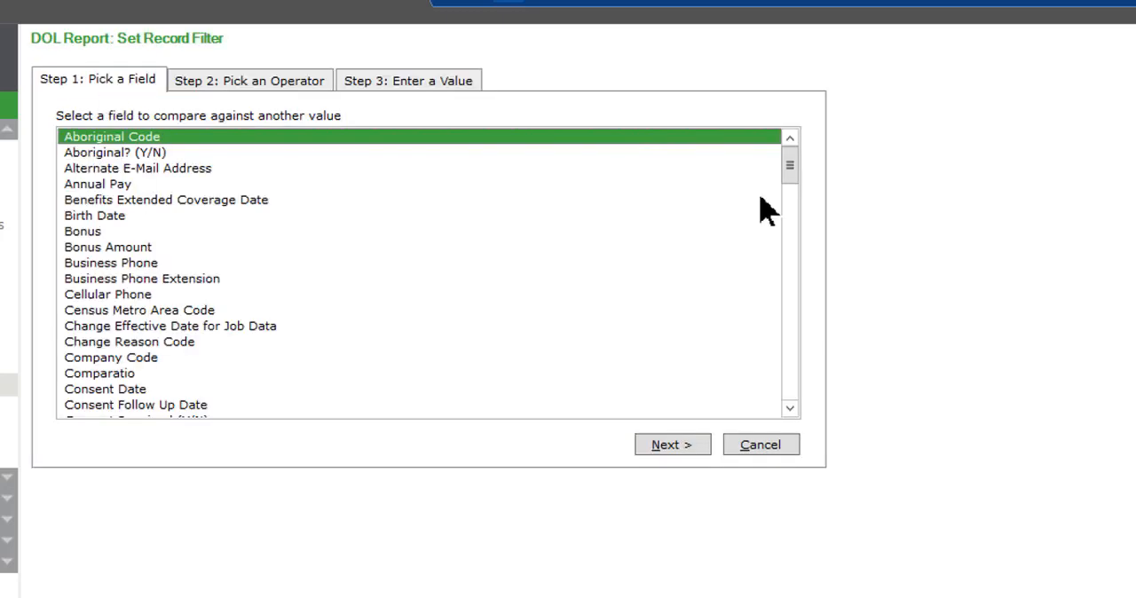
{"action": "left_click_drag", "start_coordinate": [787, 164], "coordinate": [788, 225]}
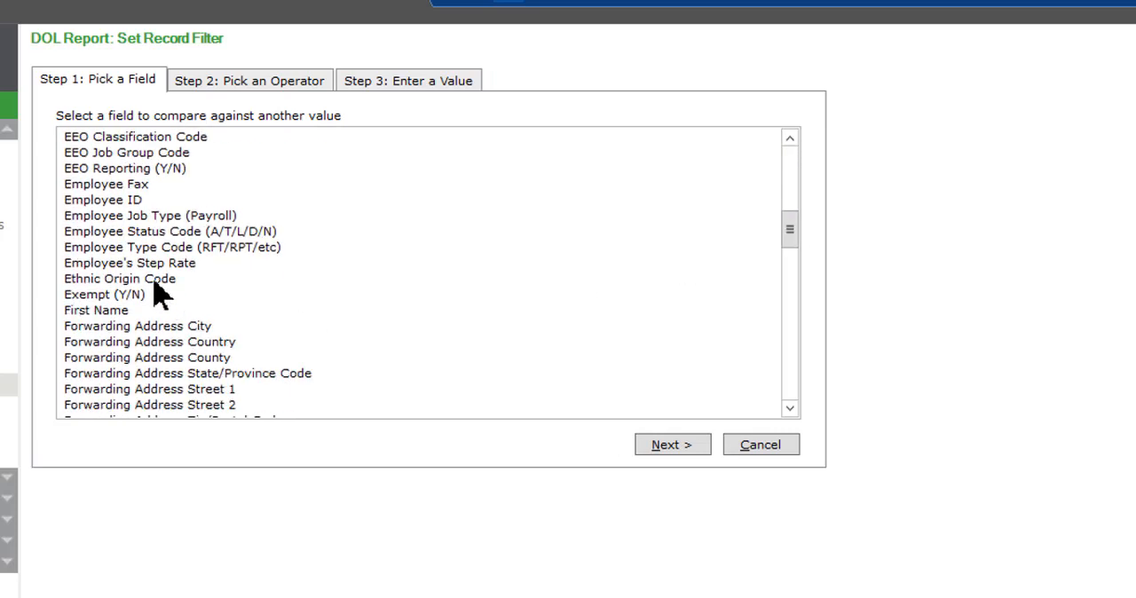
{"action": "double_click", "coordinate": [98, 296]}
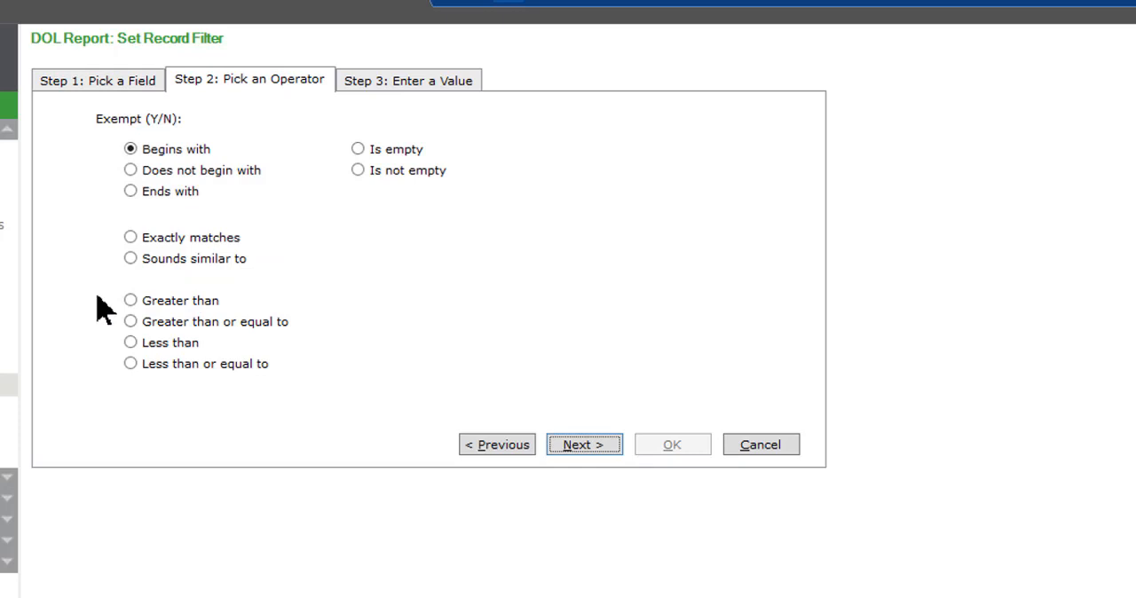
{"action": "double_click", "coordinate": [132, 240]}
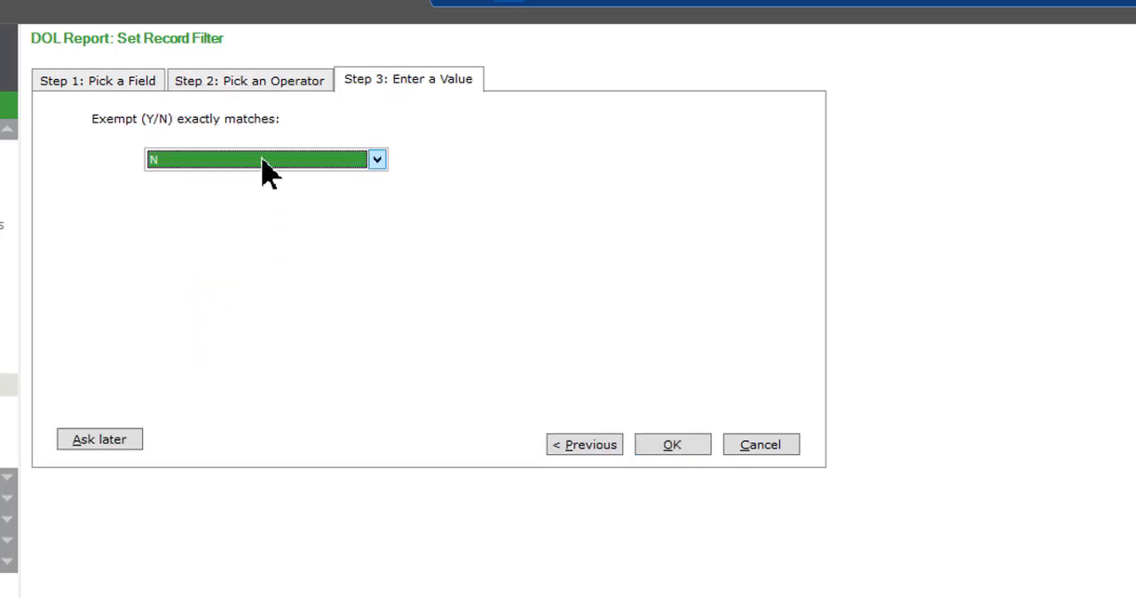
{"action": "left_click", "coordinate": [265, 161]}
{"action": "left_click", "coordinate": [157, 197]}
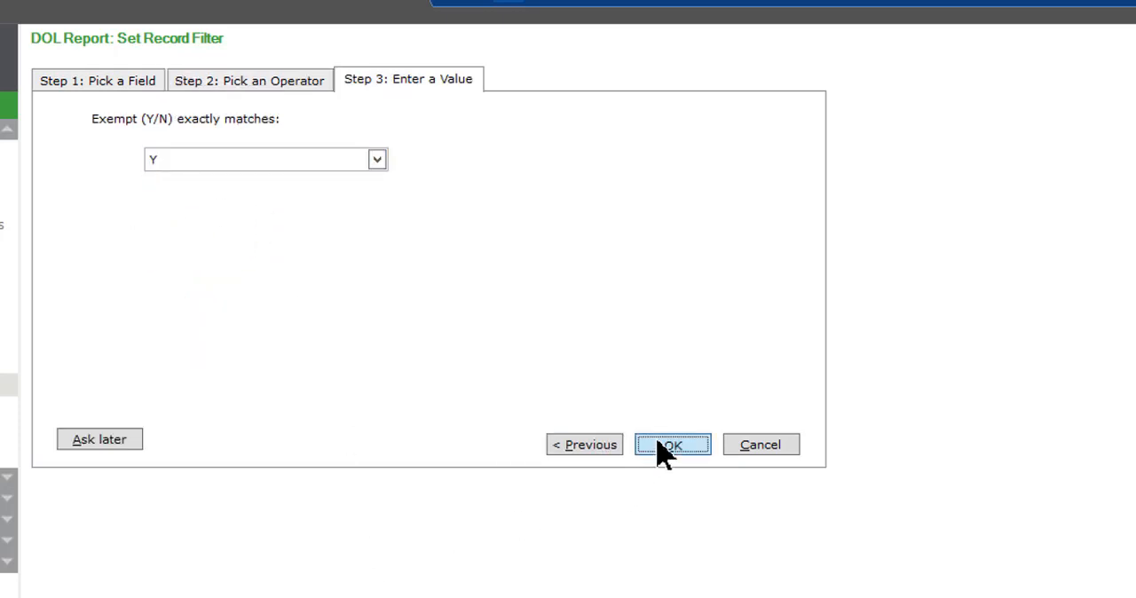
{"action": "left_click", "coordinate": [662, 444]}
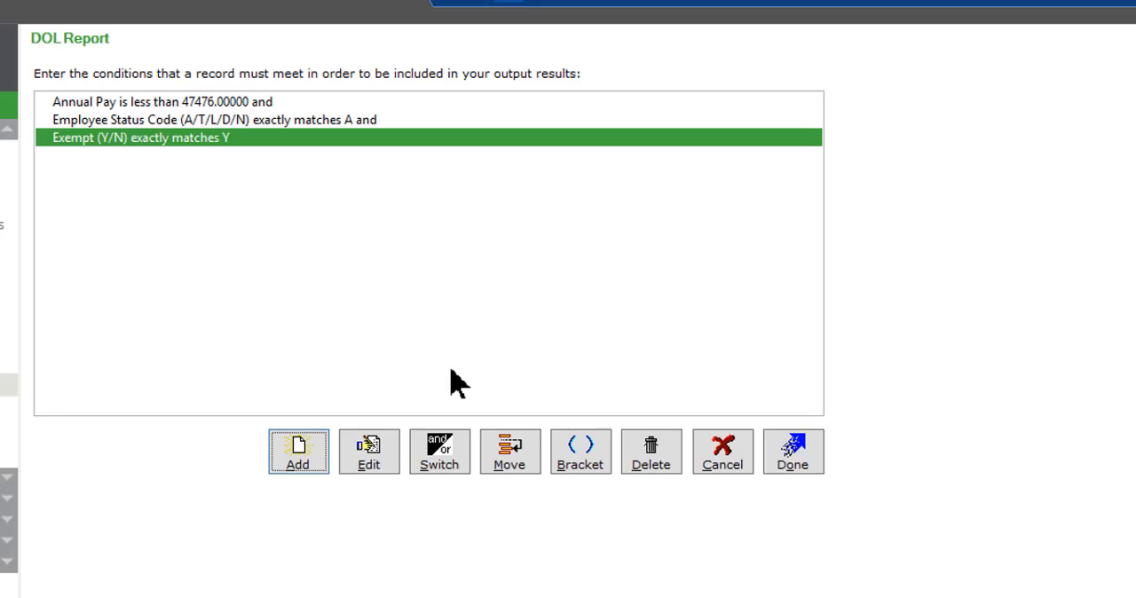
{"action": "left_click", "coordinate": [802, 456]}
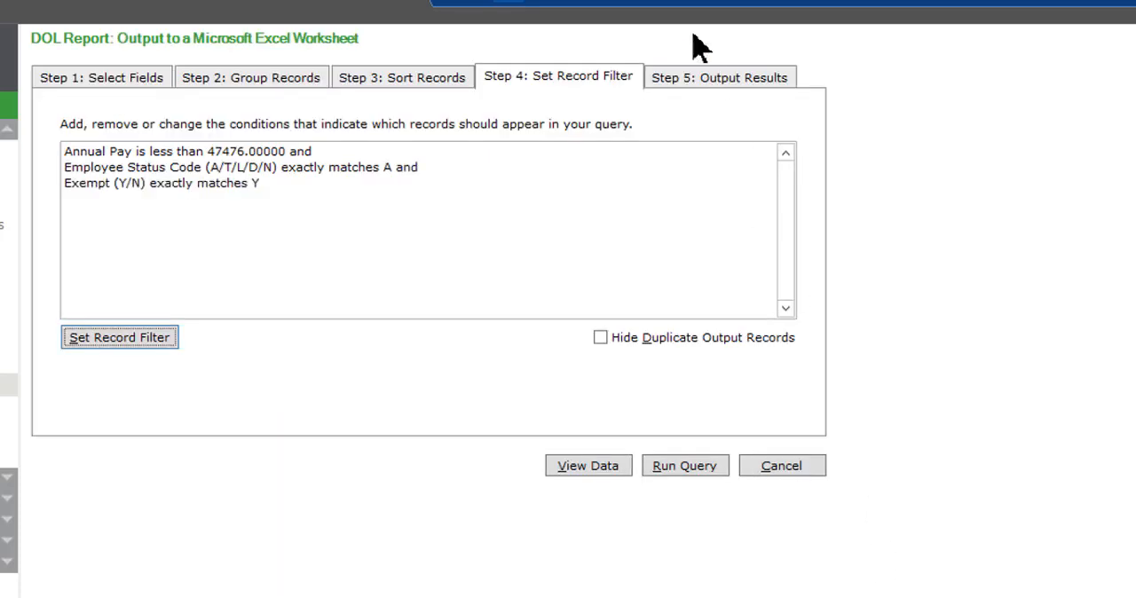
Run the query with output to the Microsoft Excel worksheet DOL.XLS and open the resulting file in Excel
{"action": "left_click", "coordinate": [698, 83]}
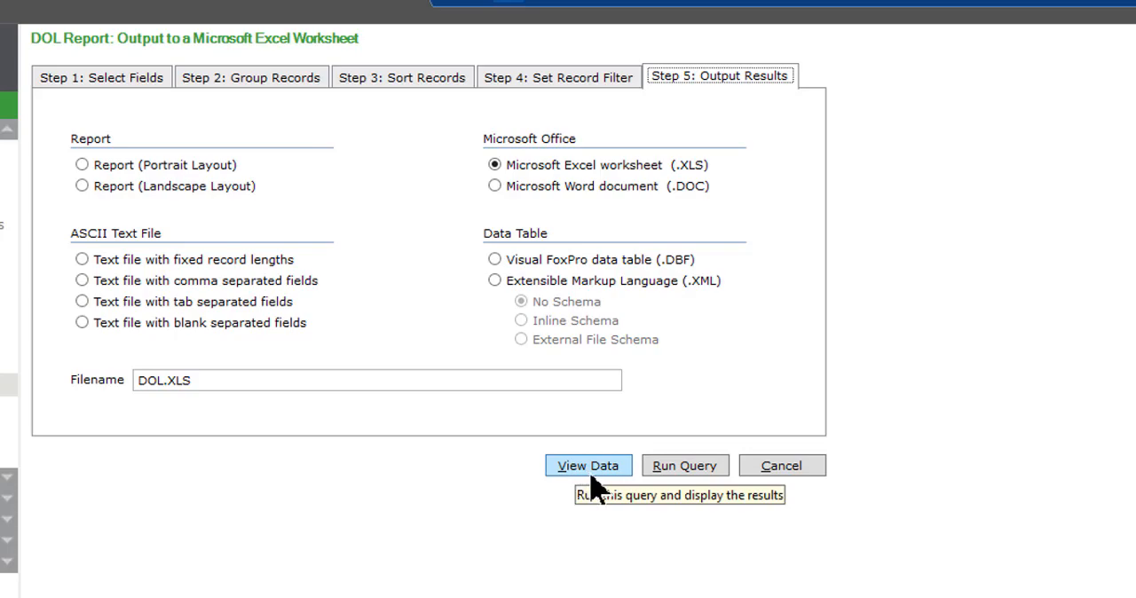
{"action": "left_click", "coordinate": [685, 465]}
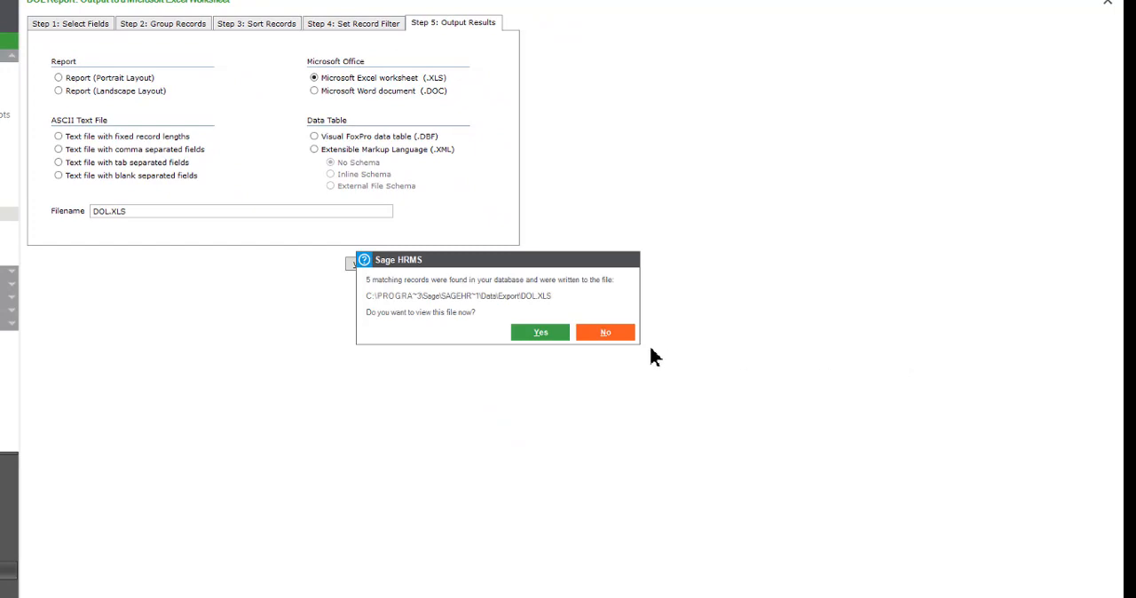
{"action": "left_click", "coordinate": [525, 333]}
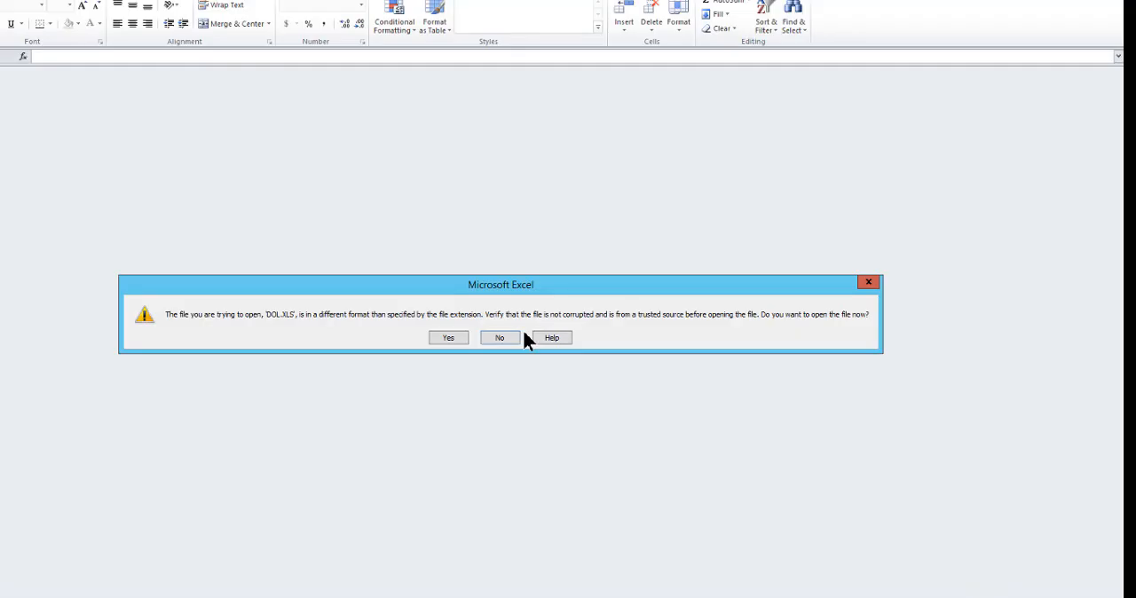
{"action": "left_click", "coordinate": [449, 338]}
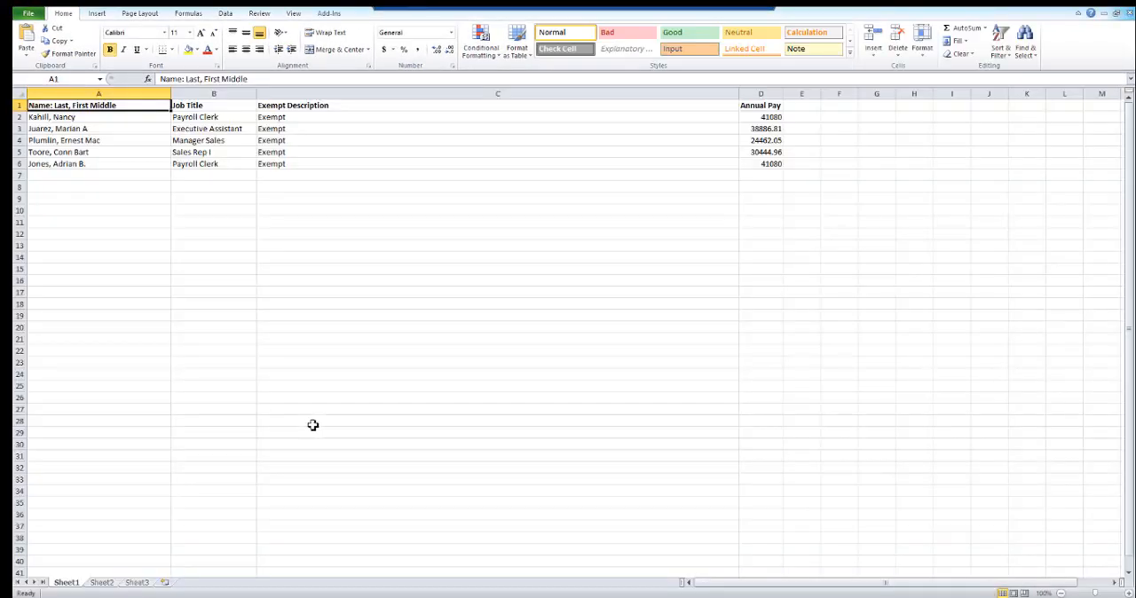
Wrap the text in the Exempt Description column and fit the column's width to its contents
{"action": "left_click", "coordinate": [301, 94]}
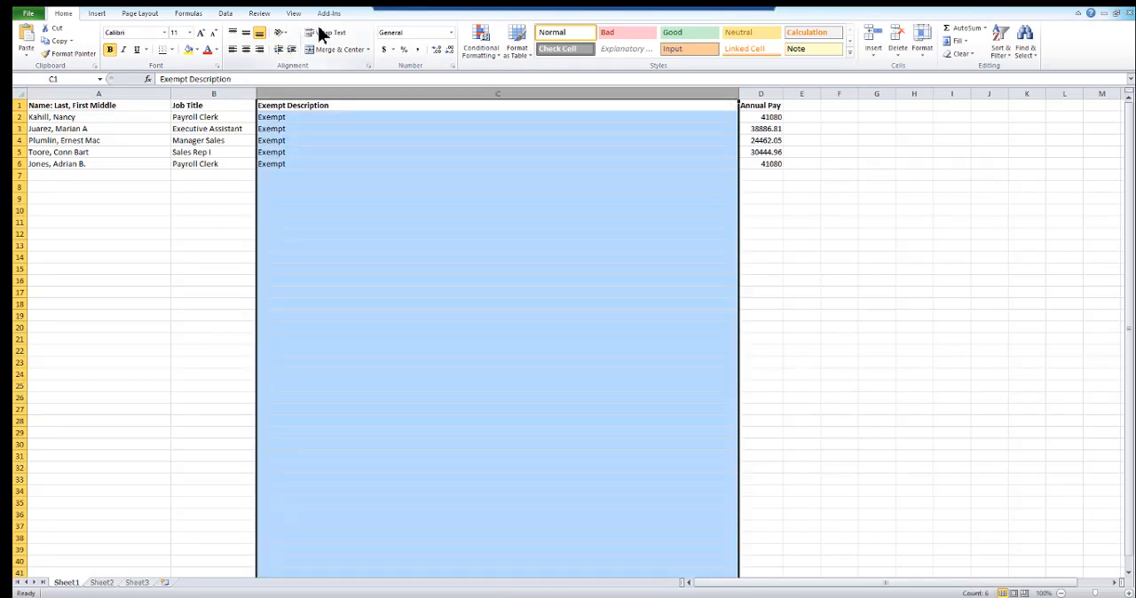
{"action": "left_click", "coordinate": [323, 33]}
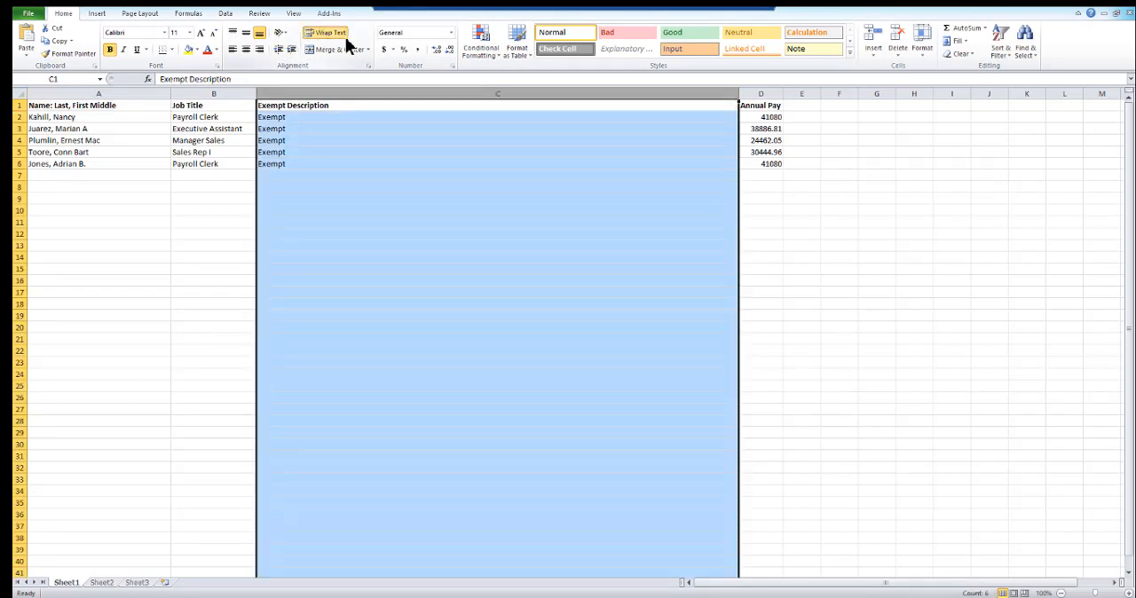
{"action": "double_click", "coordinate": [740, 95]}
{"action": "left_click", "coordinate": [621, 246]}
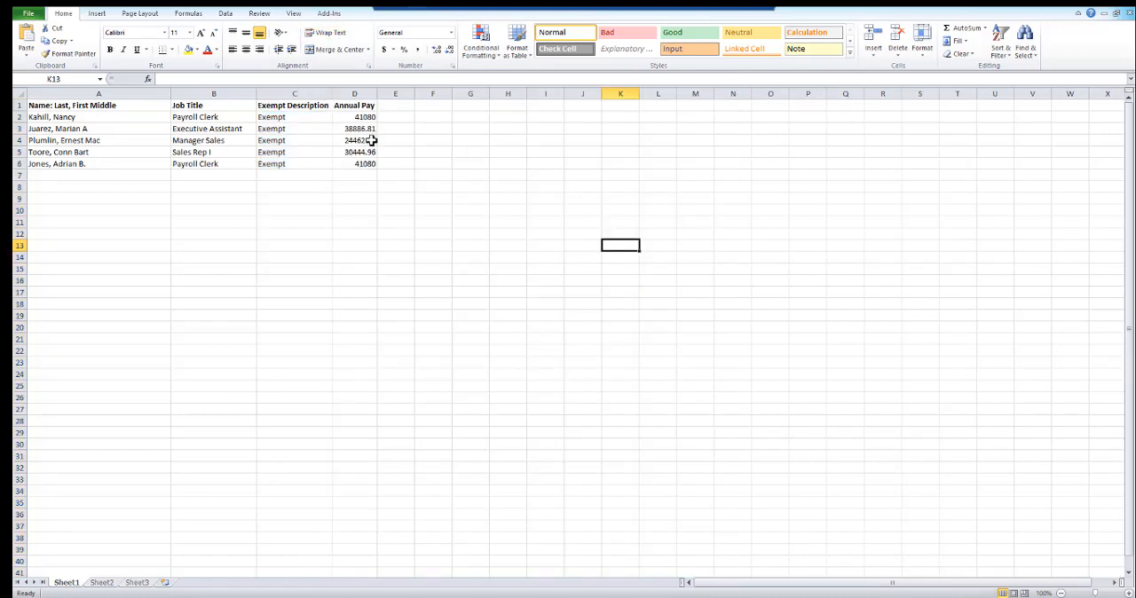
Format the whole Annual Pay column with the dollar accounting number format
{"action": "left_click", "coordinate": [354, 93]}
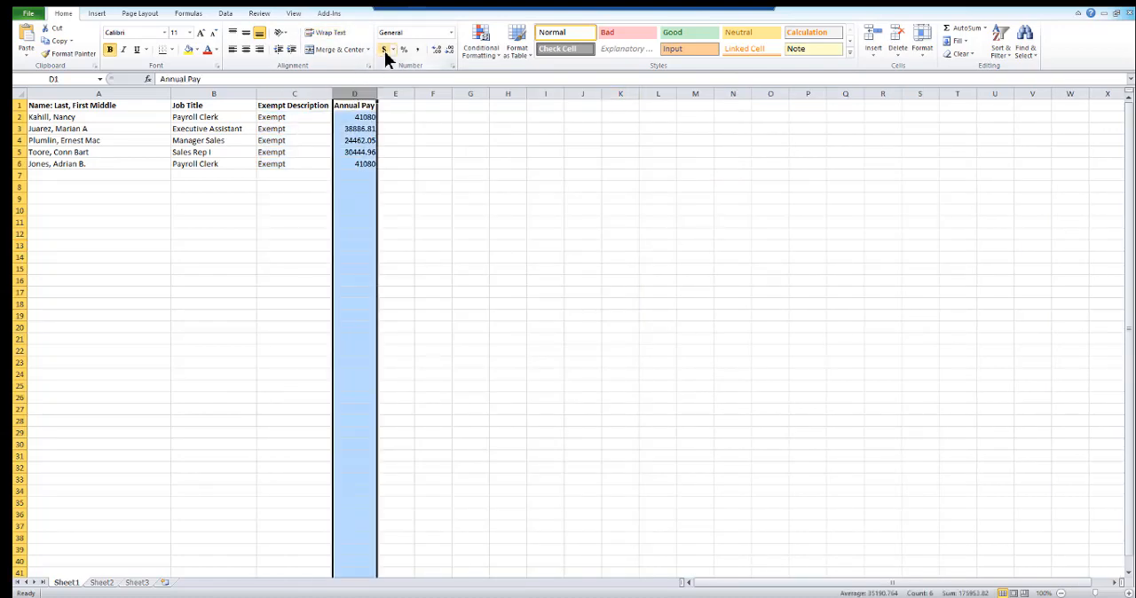
{"action": "left_click", "coordinate": [384, 50]}
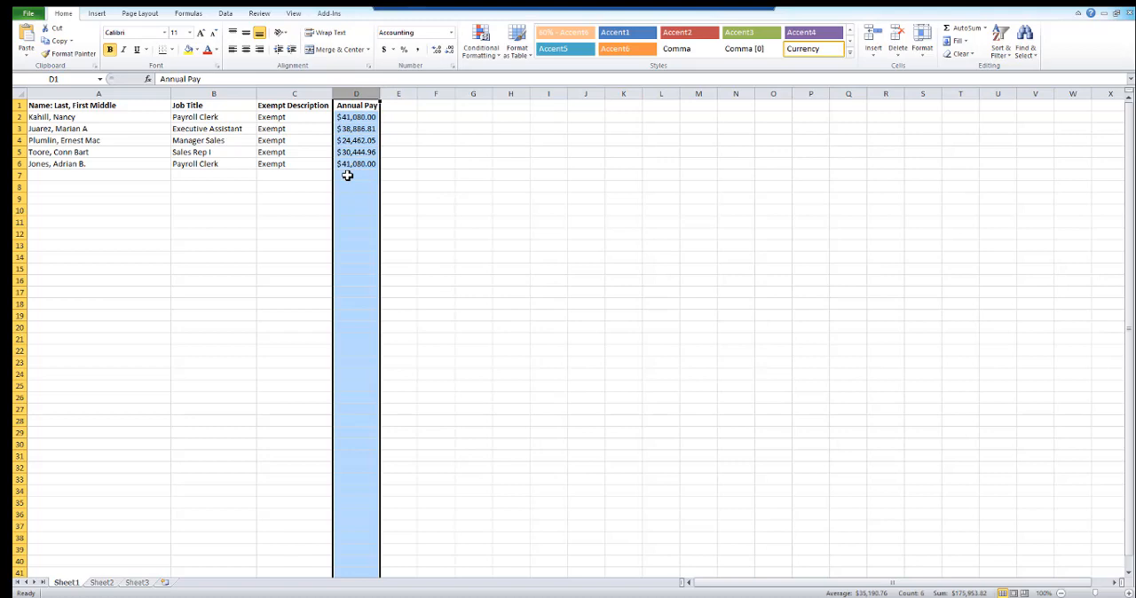